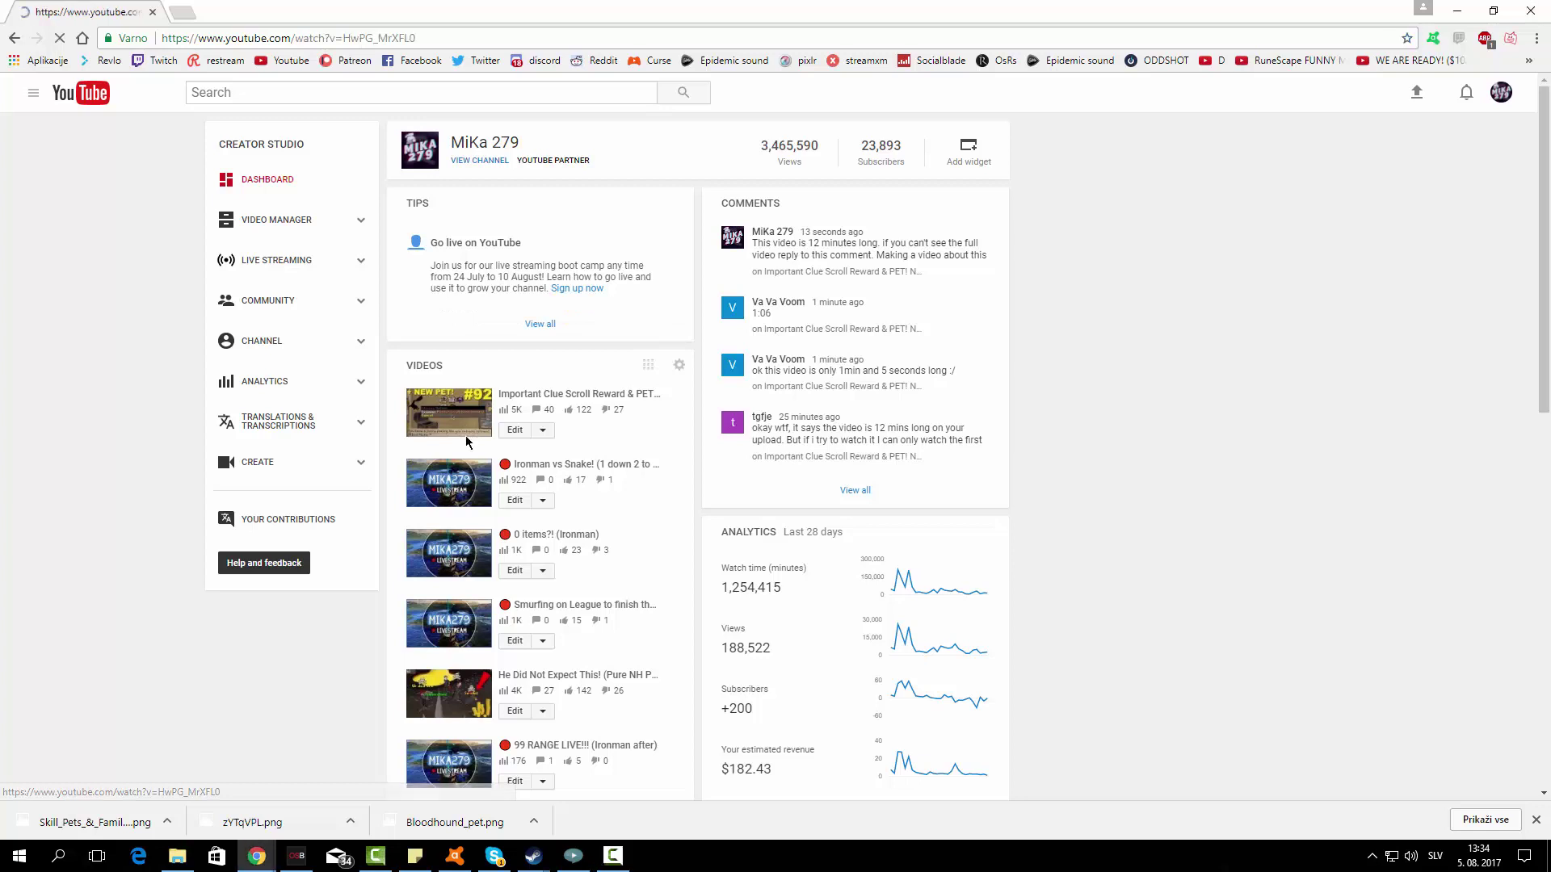
Open the newest video's watch page and read comments about it playing only 1:05.
click(474, 416)
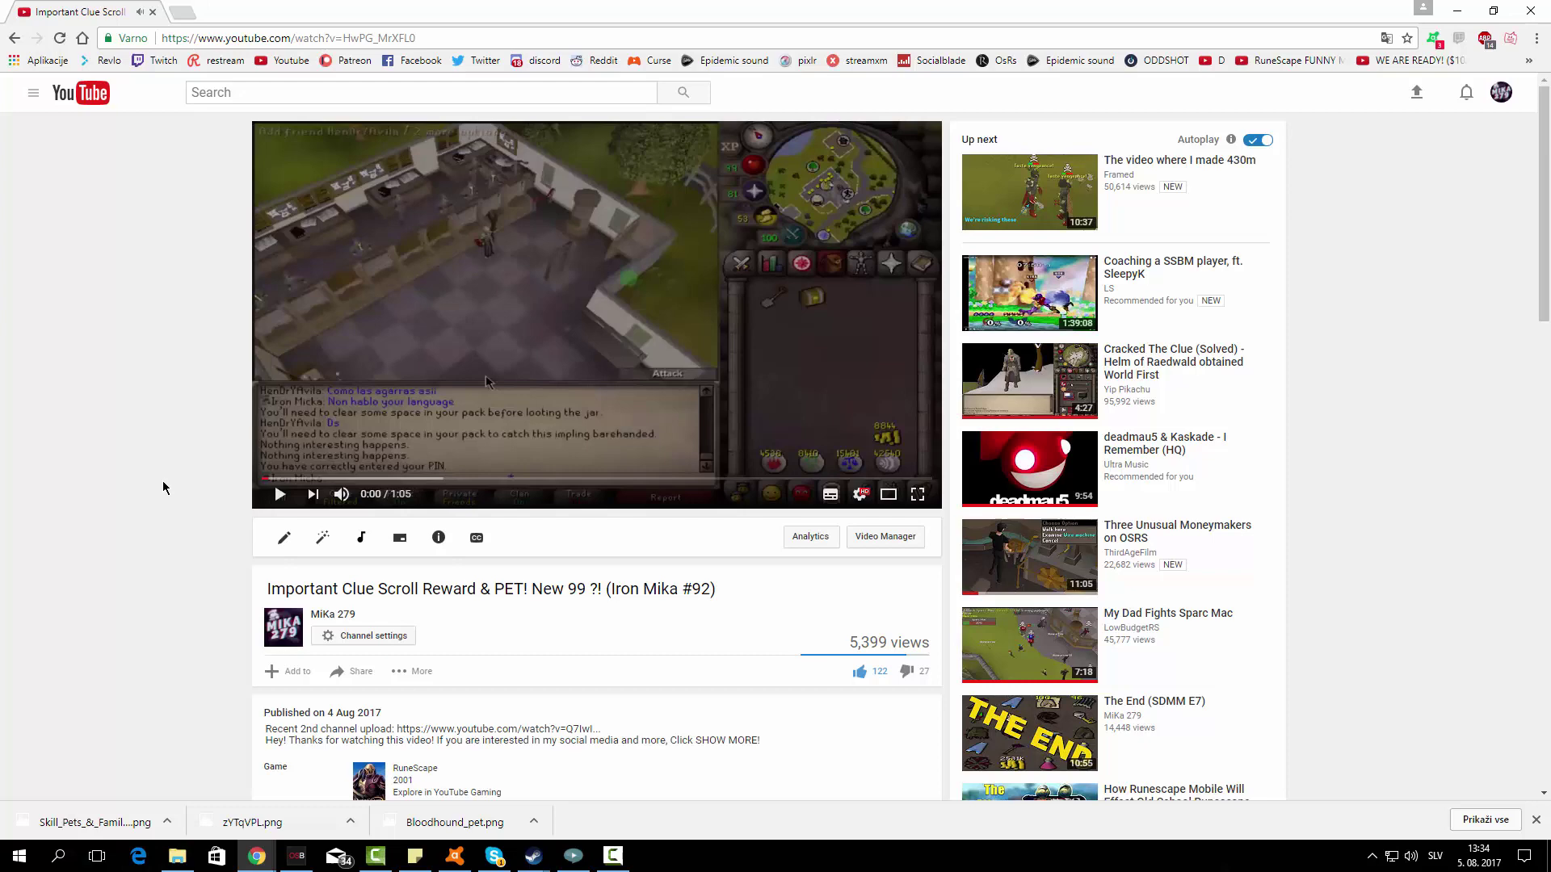
scroll(162, 479, down, 1)
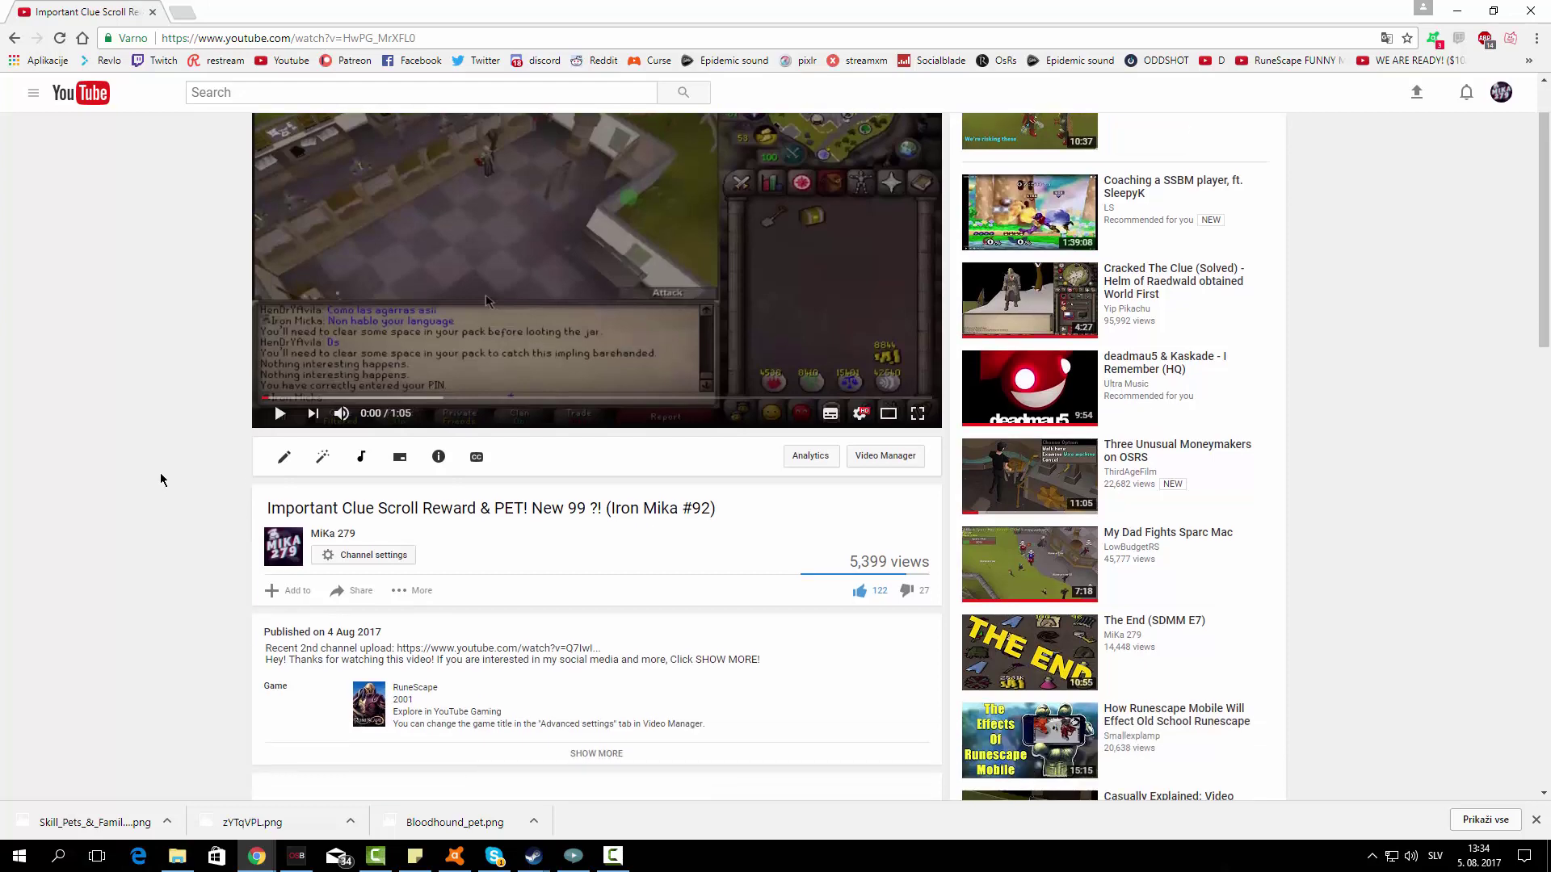
scroll(161, 481, down, 1)
scroll(157, 449, down, 1)
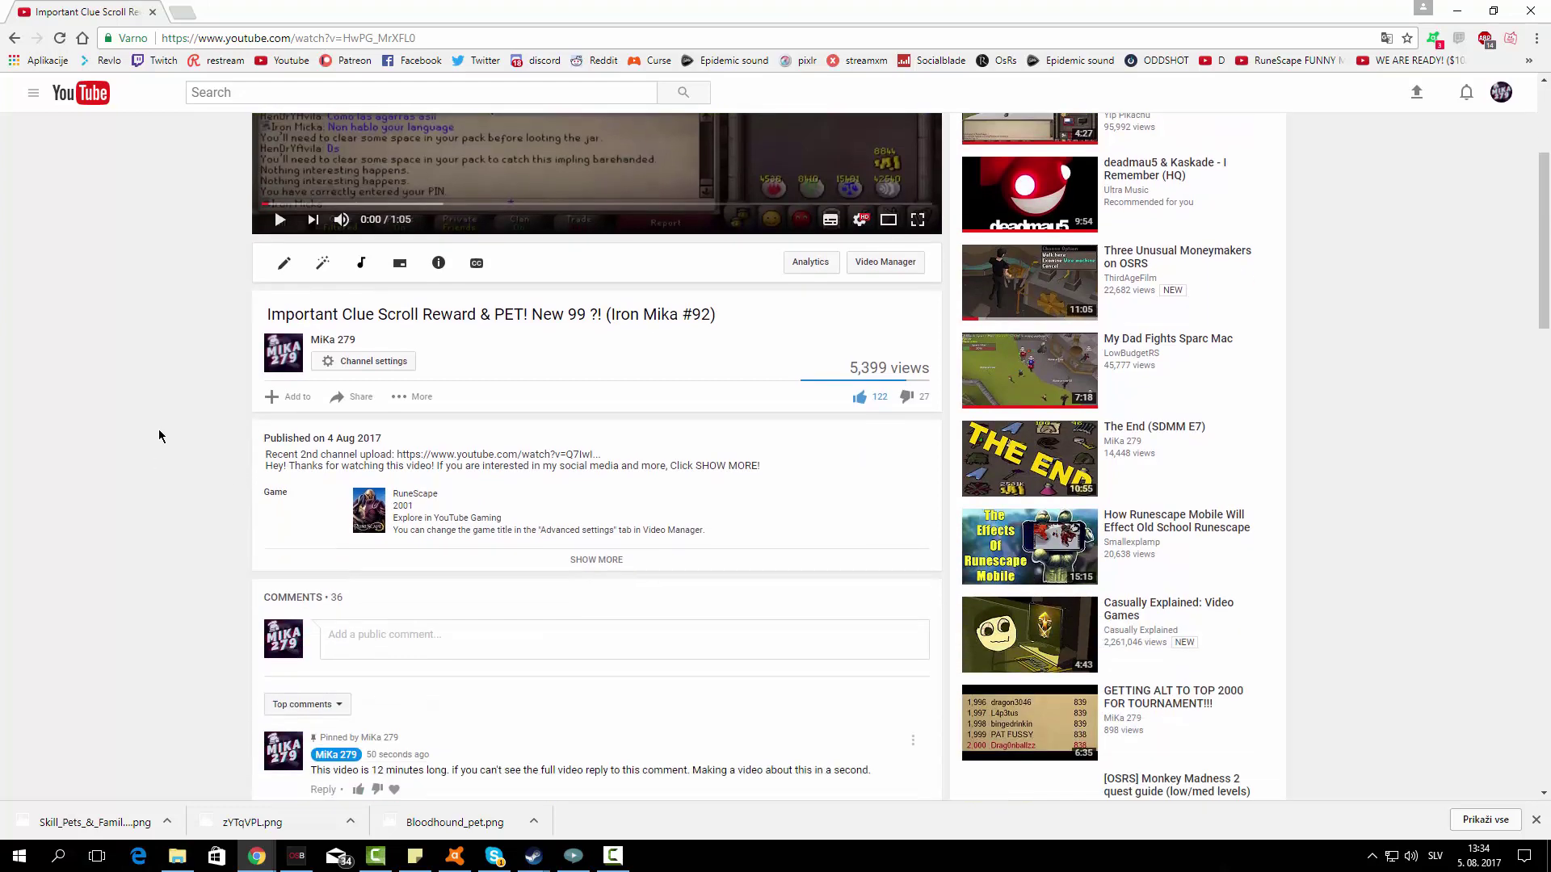
scroll(162, 436, down, 3)
scroll(161, 437, down, 1)
scroll(180, 371, down, 1)
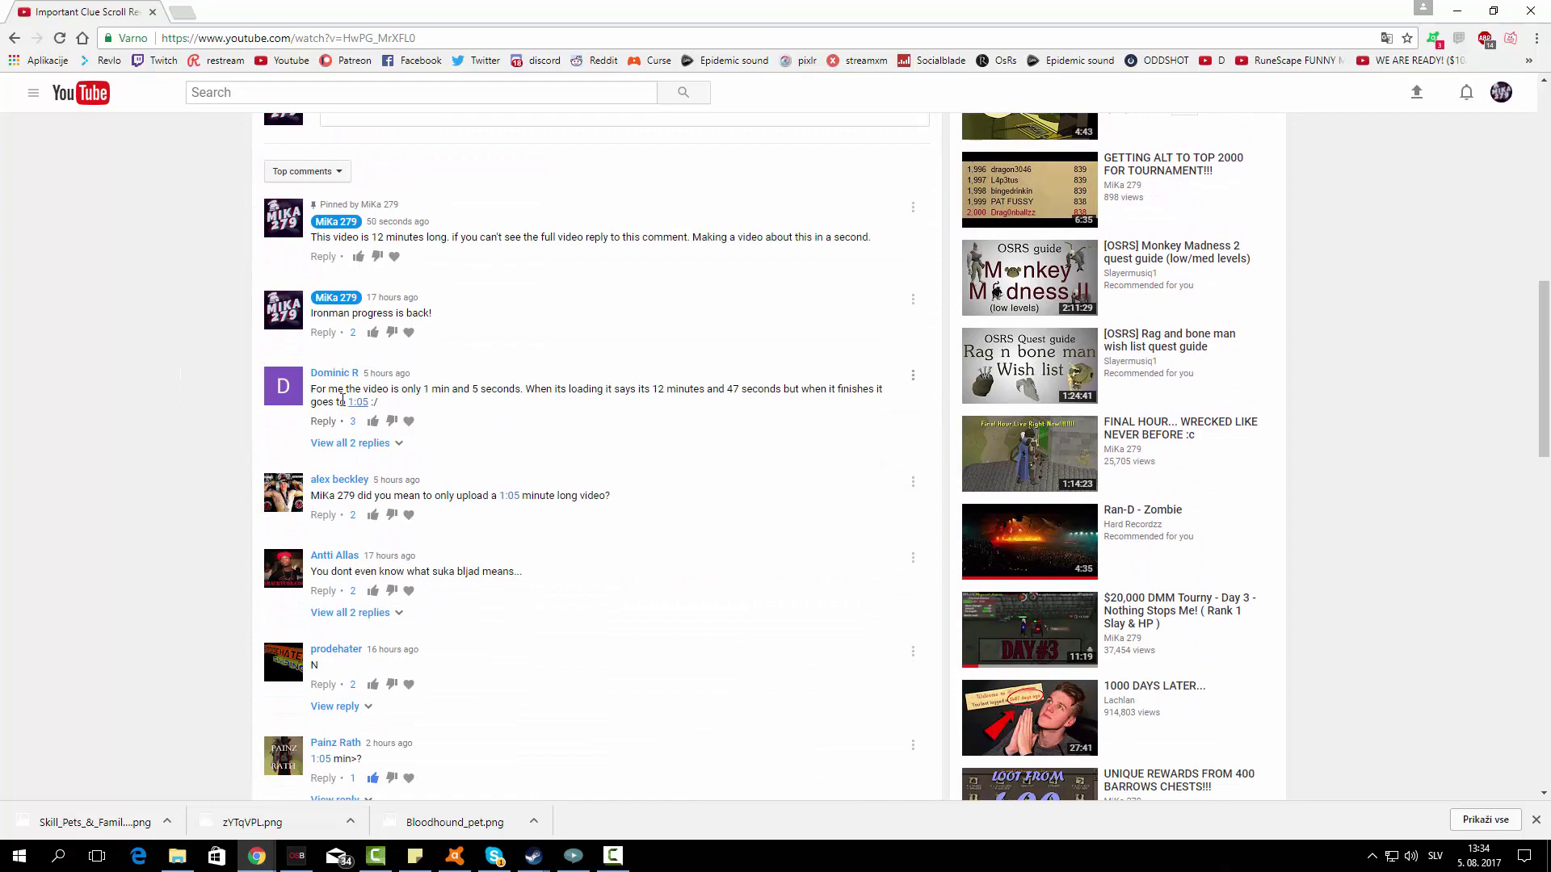
drag(312, 390, 472, 390)
click(482, 391)
scroll(485, 400, down, 2)
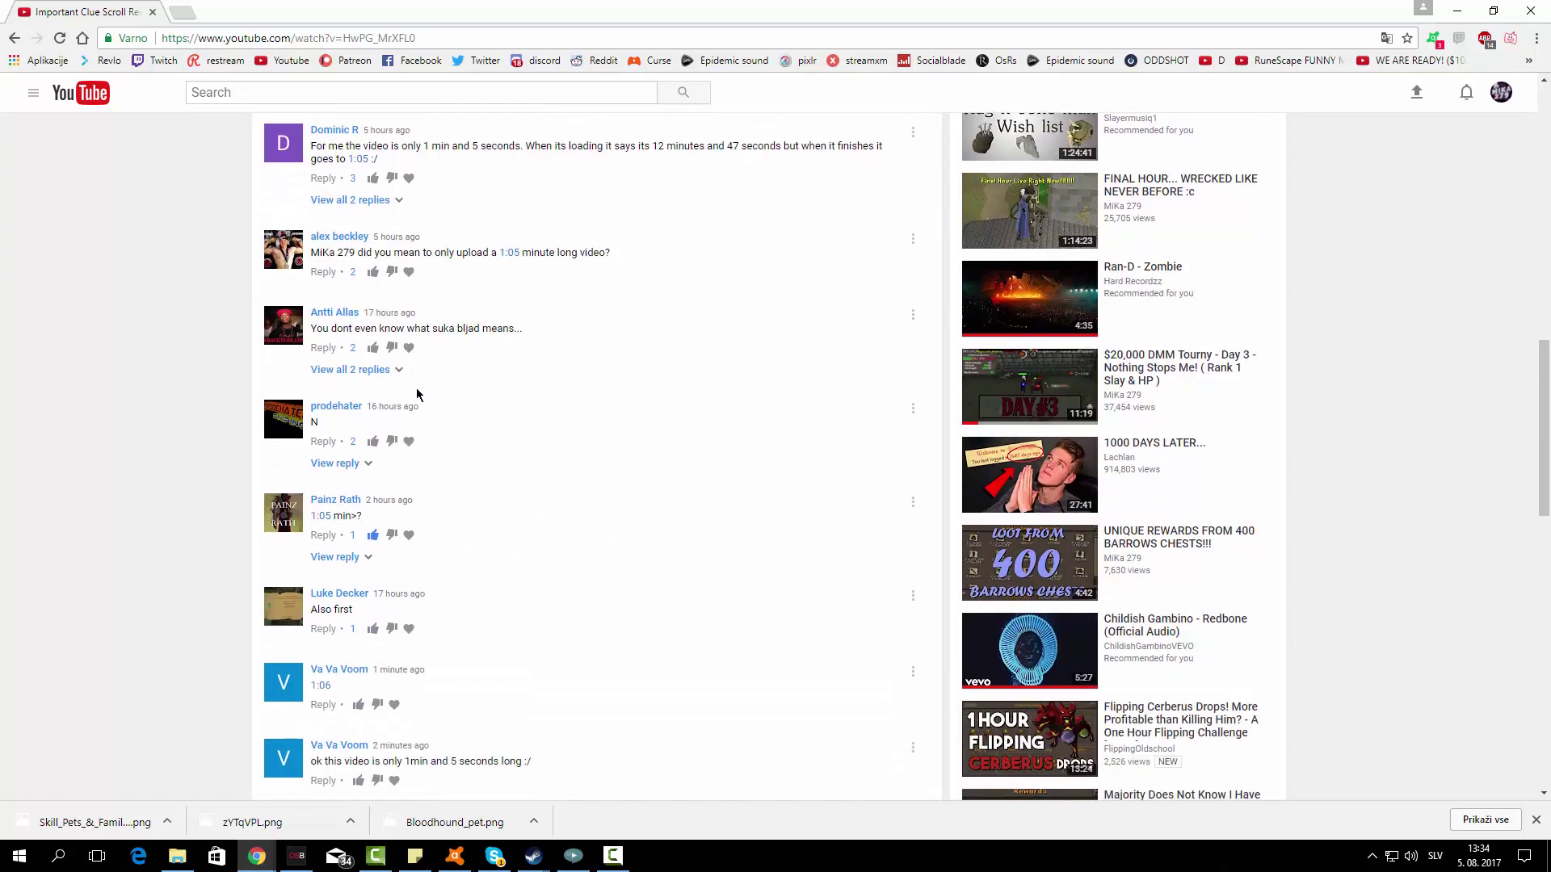
scroll(418, 388, down, 2)
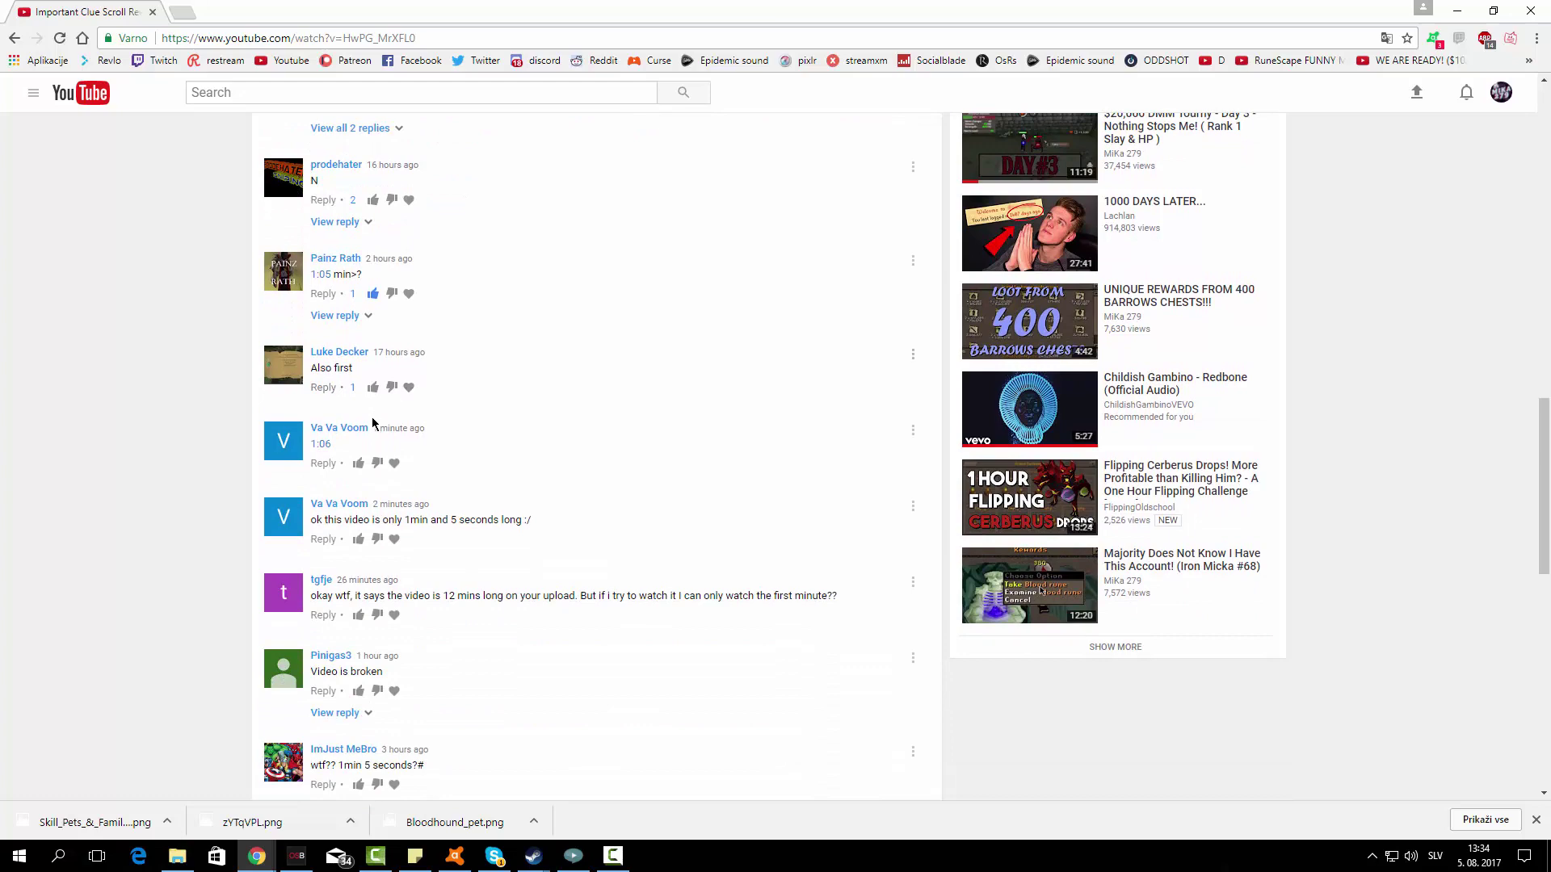
scroll(374, 420, down, 1)
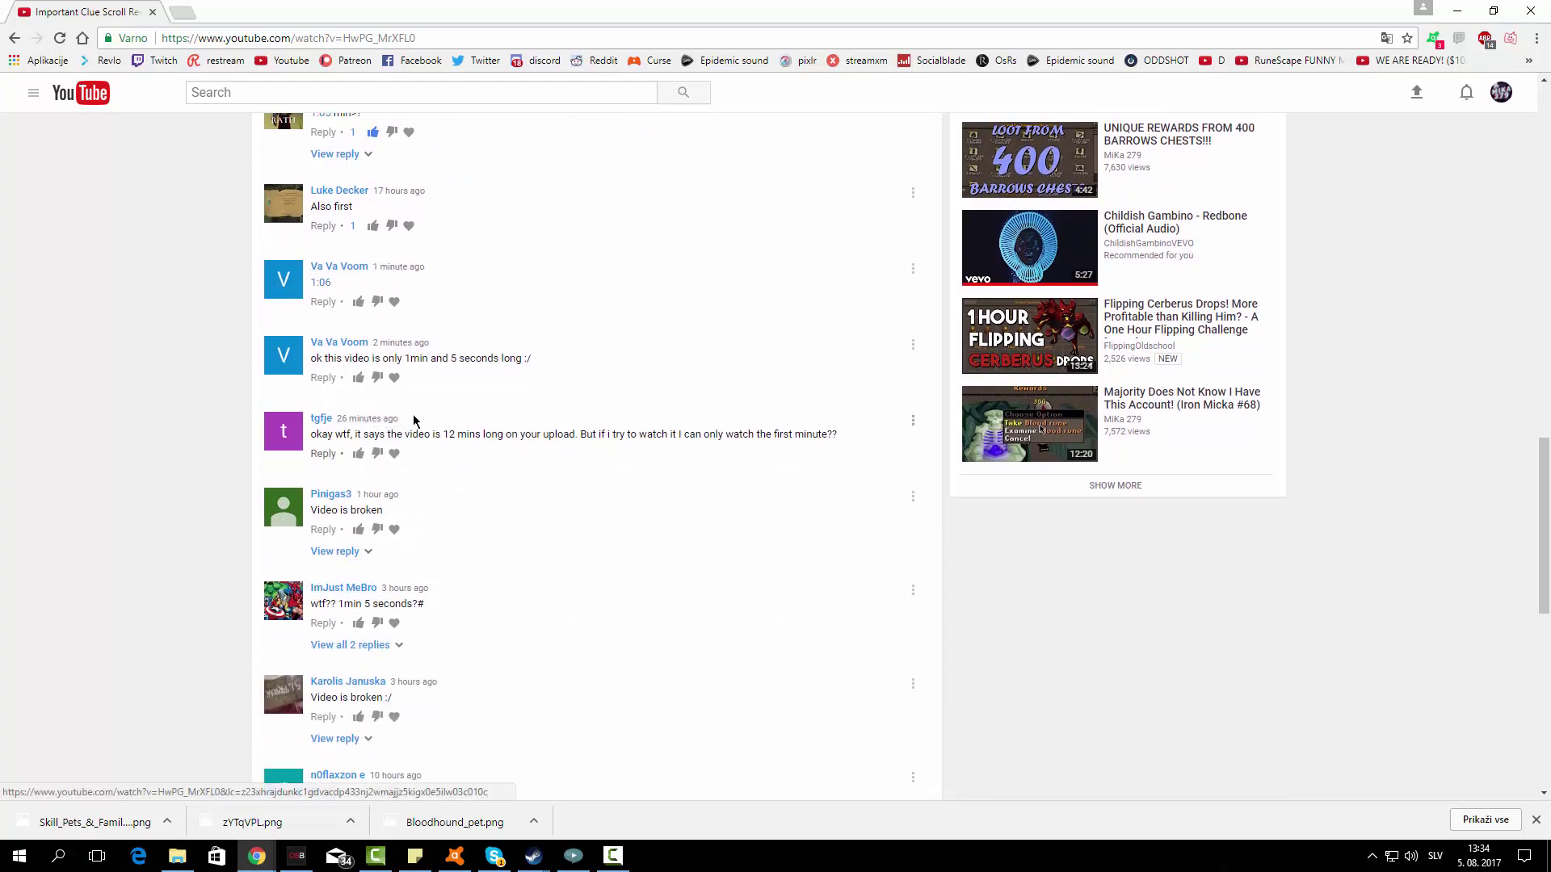
scroll(431, 428, up, 10)
scroll(432, 429, up, 10)
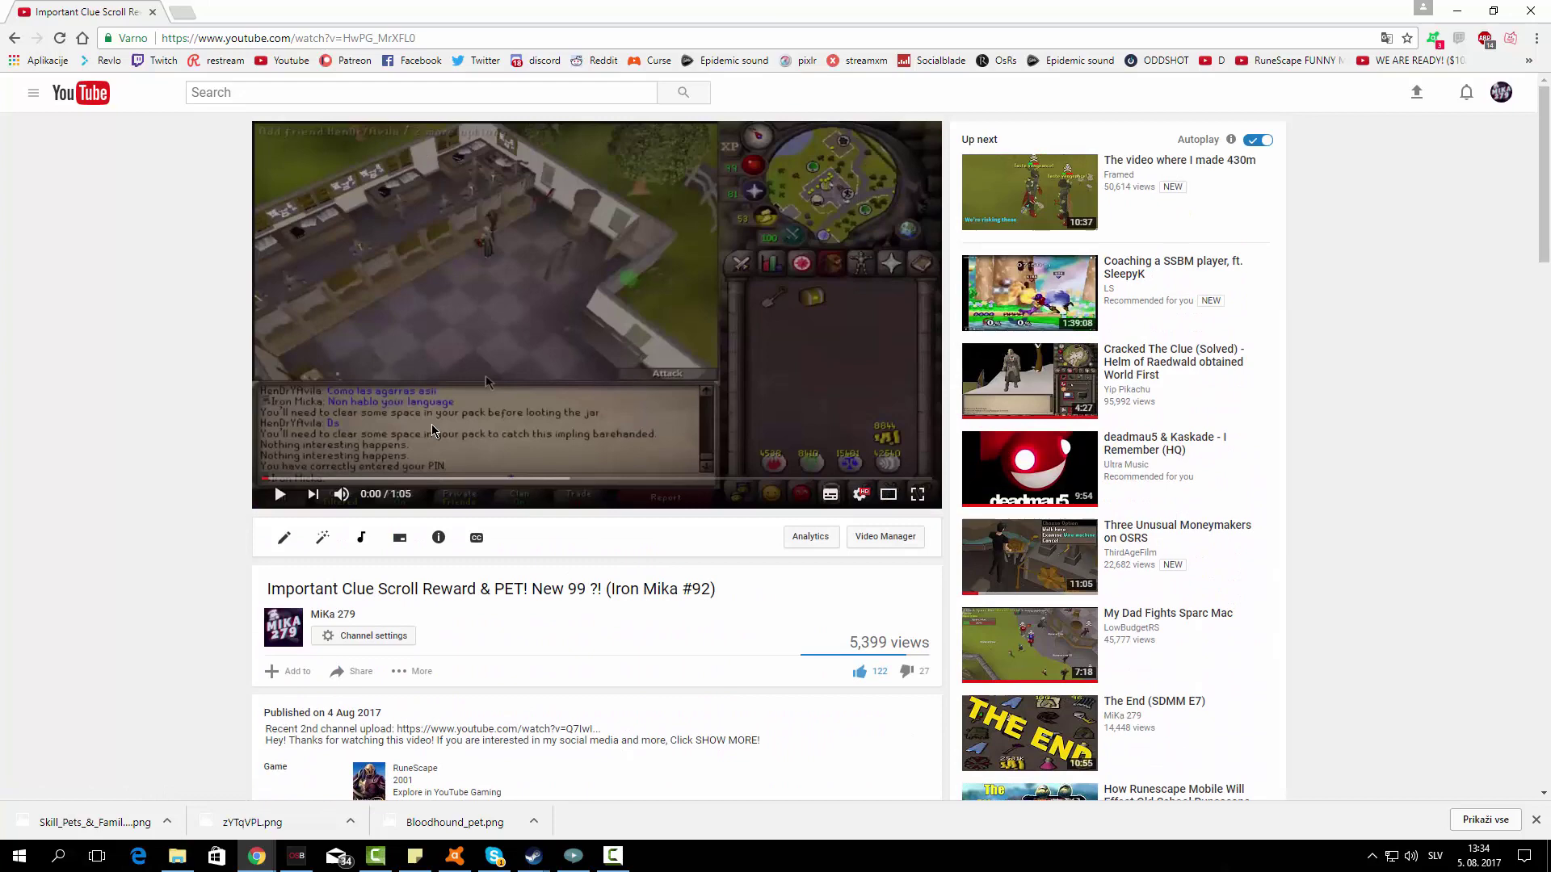
Open the video's Video Manager edit page and show its Monetisation settings with the 12:48 ad-break timeline.
click(284, 537)
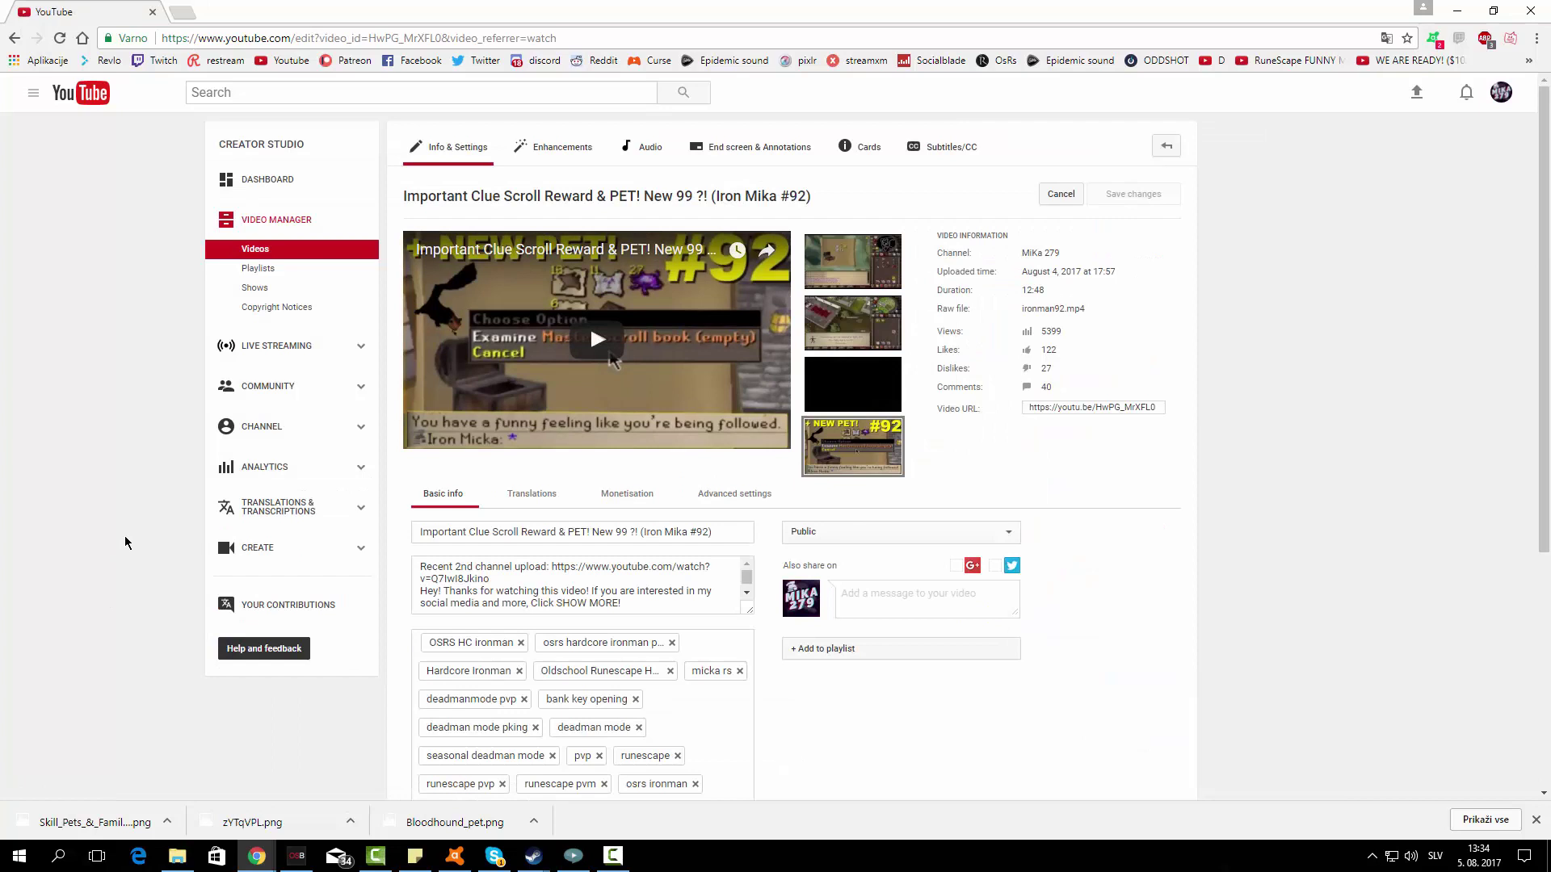
scroll(48, 551, down, 3)
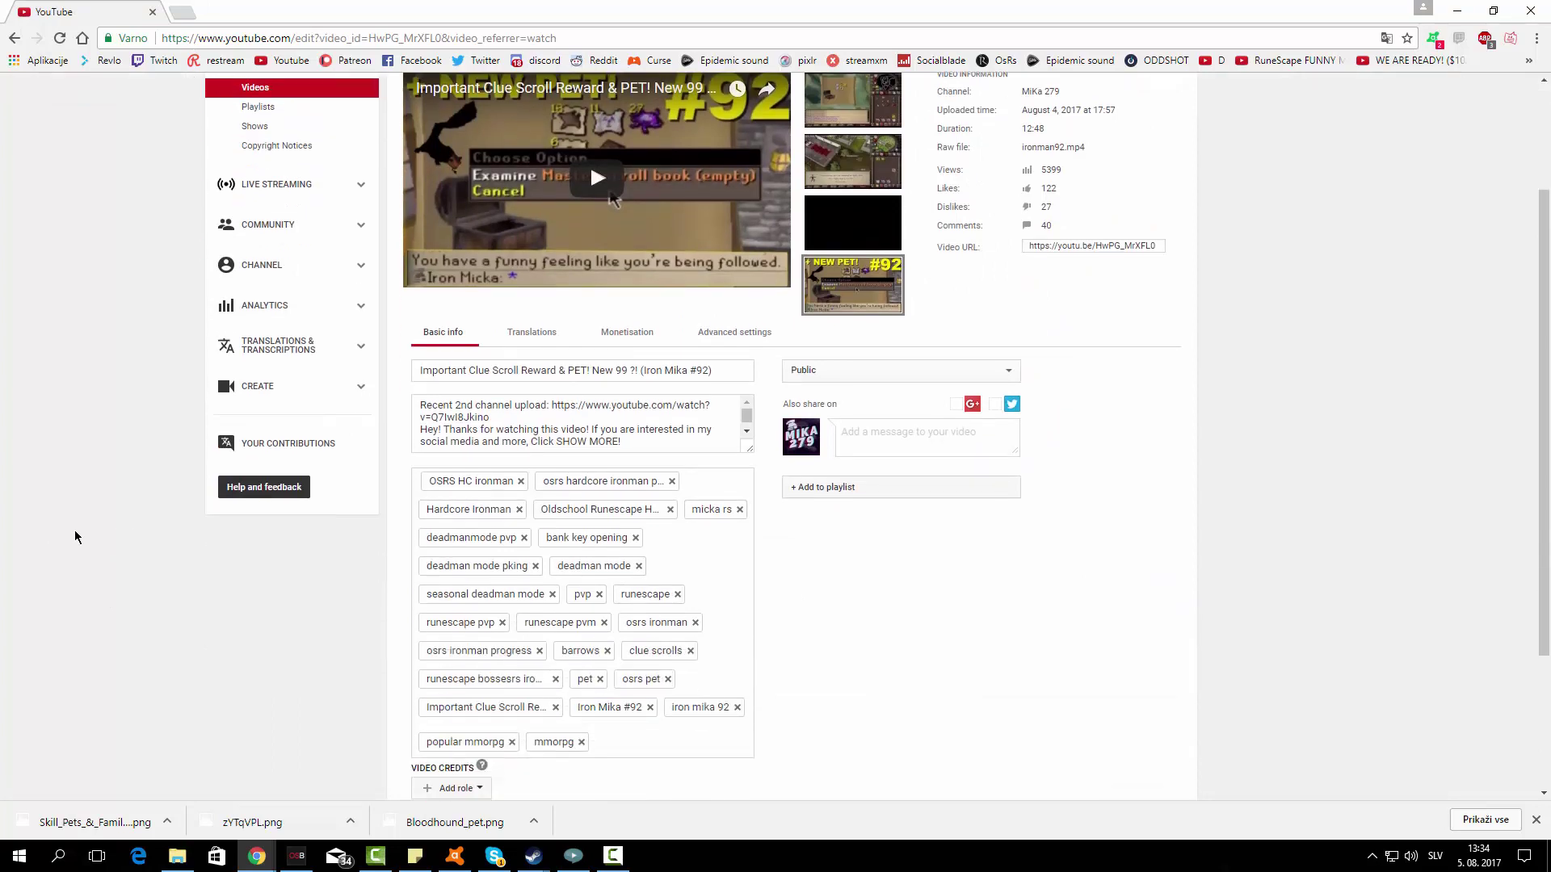
scroll(77, 536, up, 3)
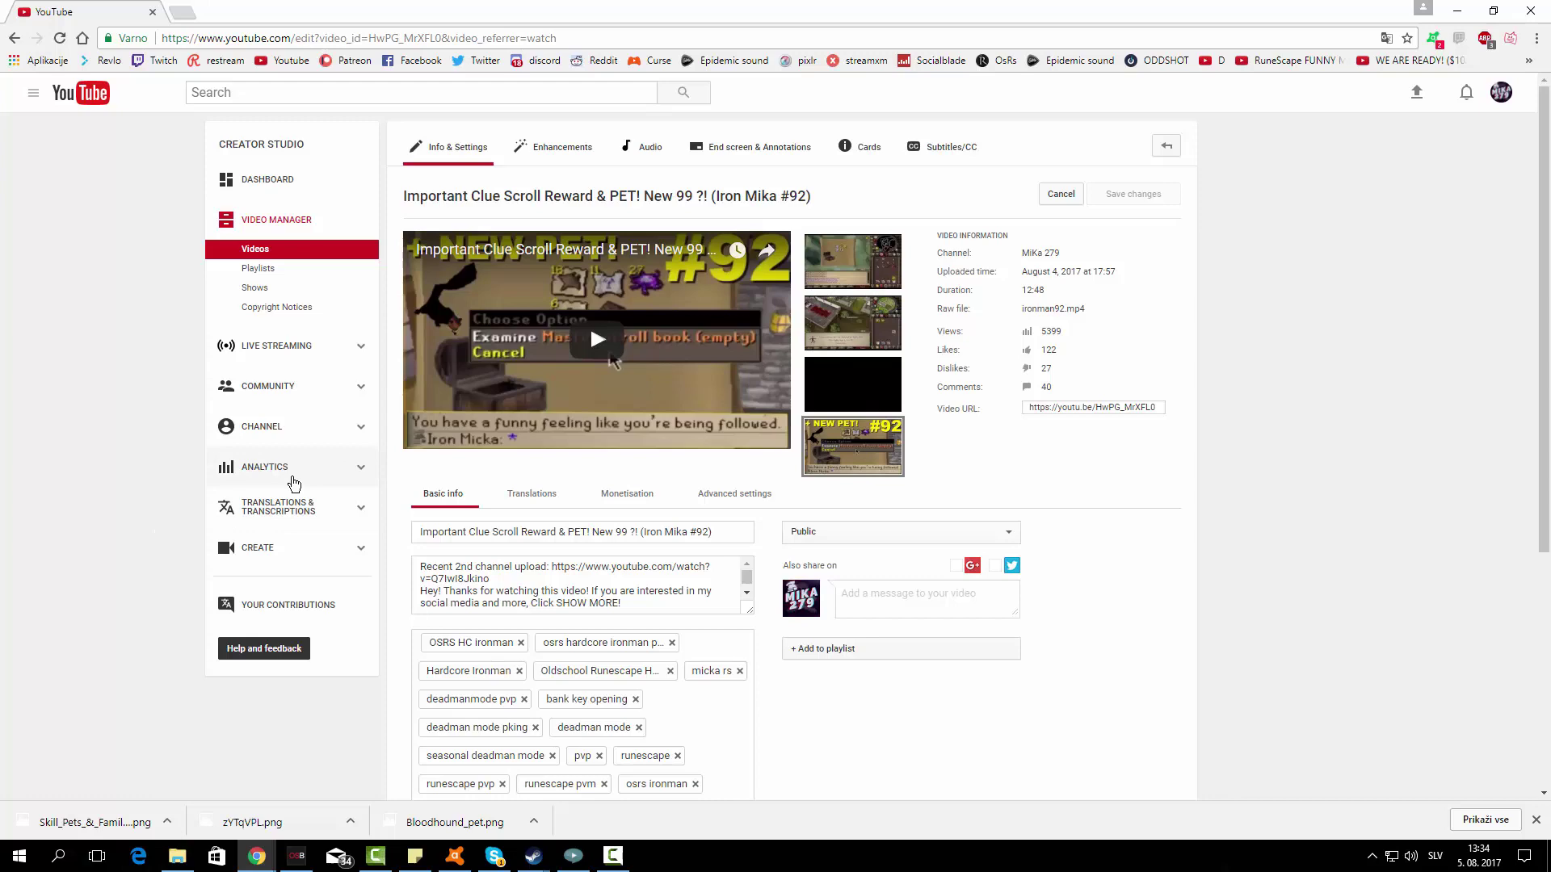
scroll(266, 422, down, 5)
scroll(496, 289, up, 5)
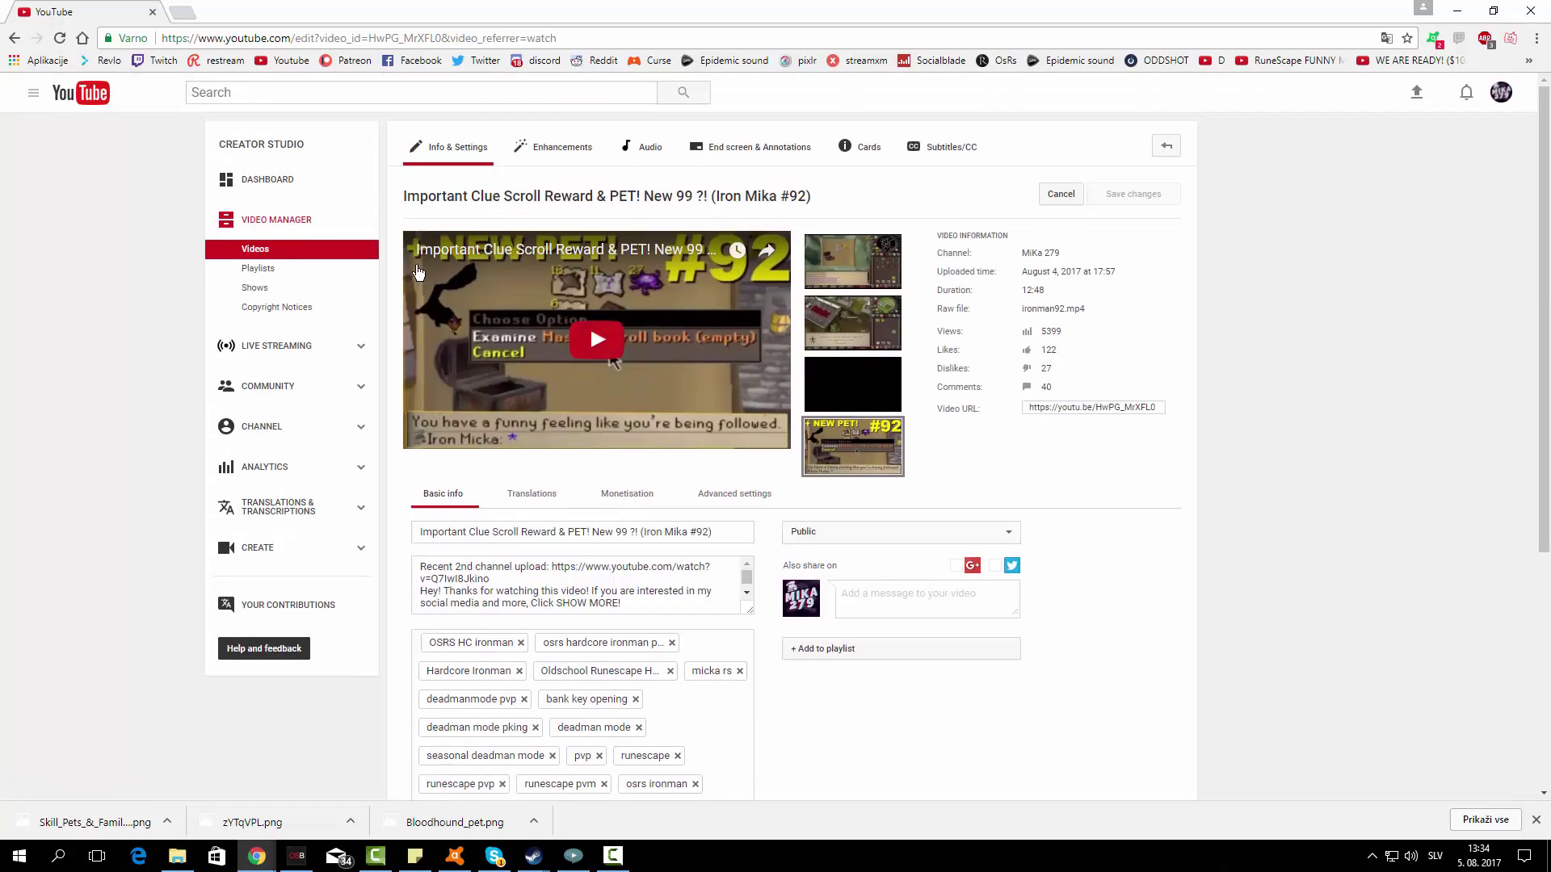
click(603, 498)
scroll(604, 509, down, 3)
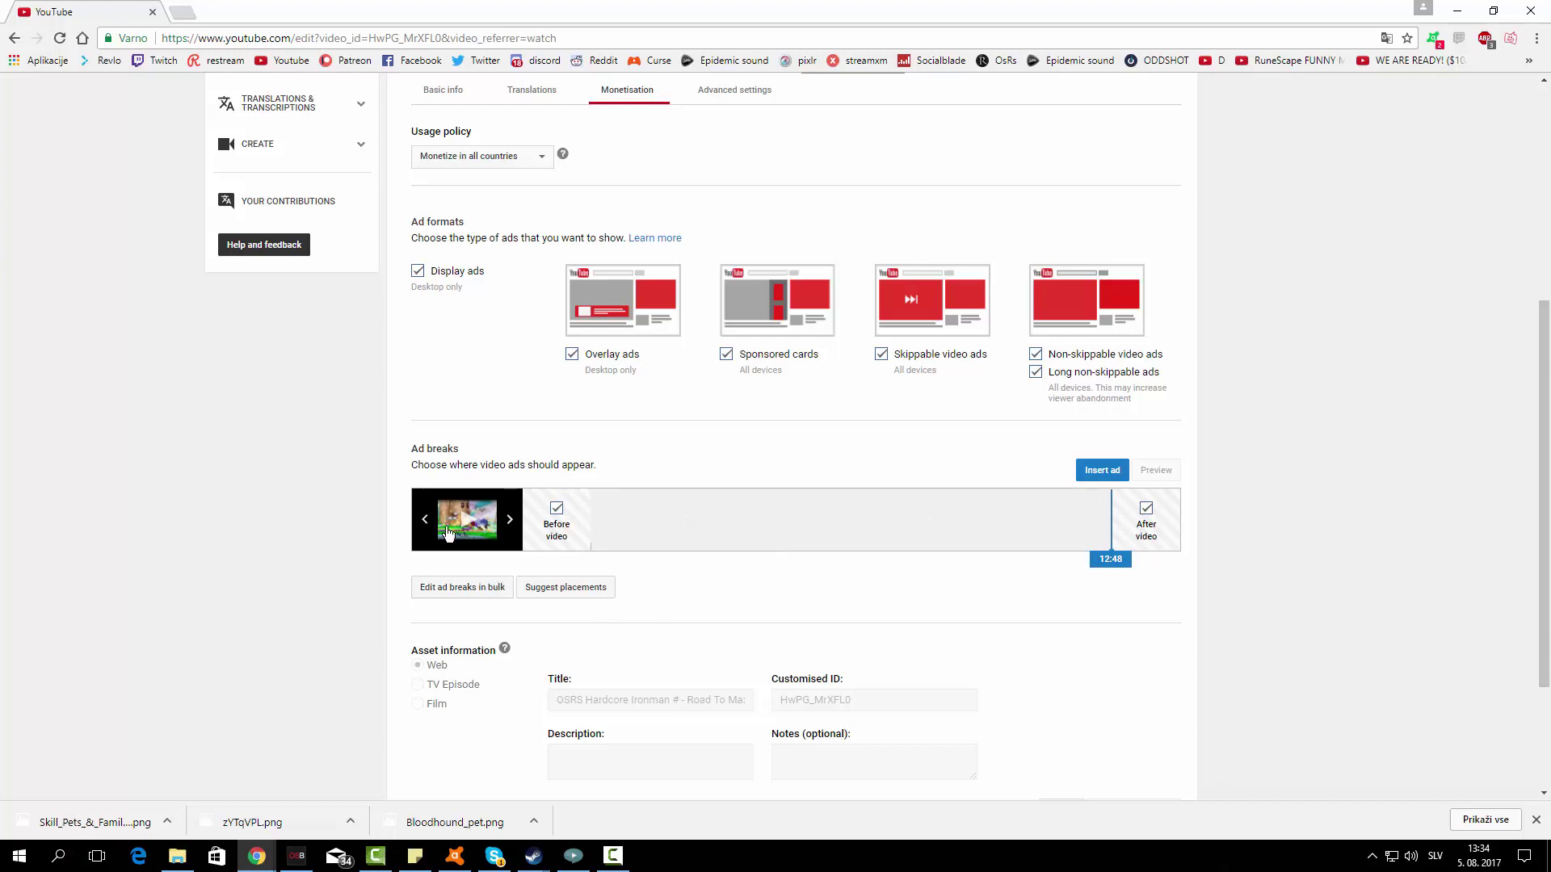
Jump the ad-break preview into the video, to around the 49-second mark.
click(628, 544)
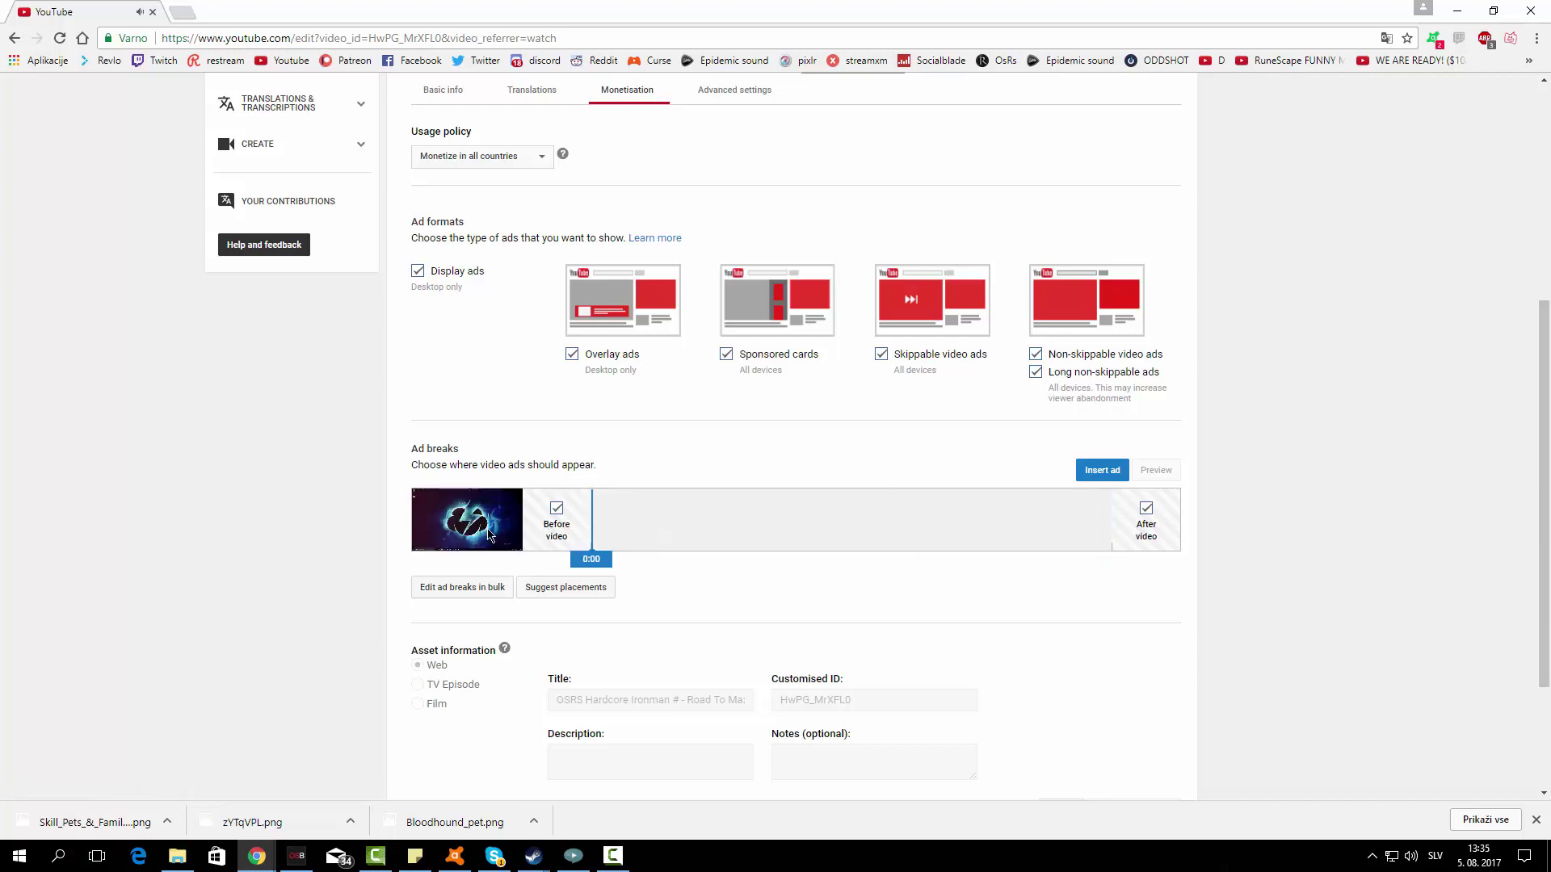
right_click(505, 537)
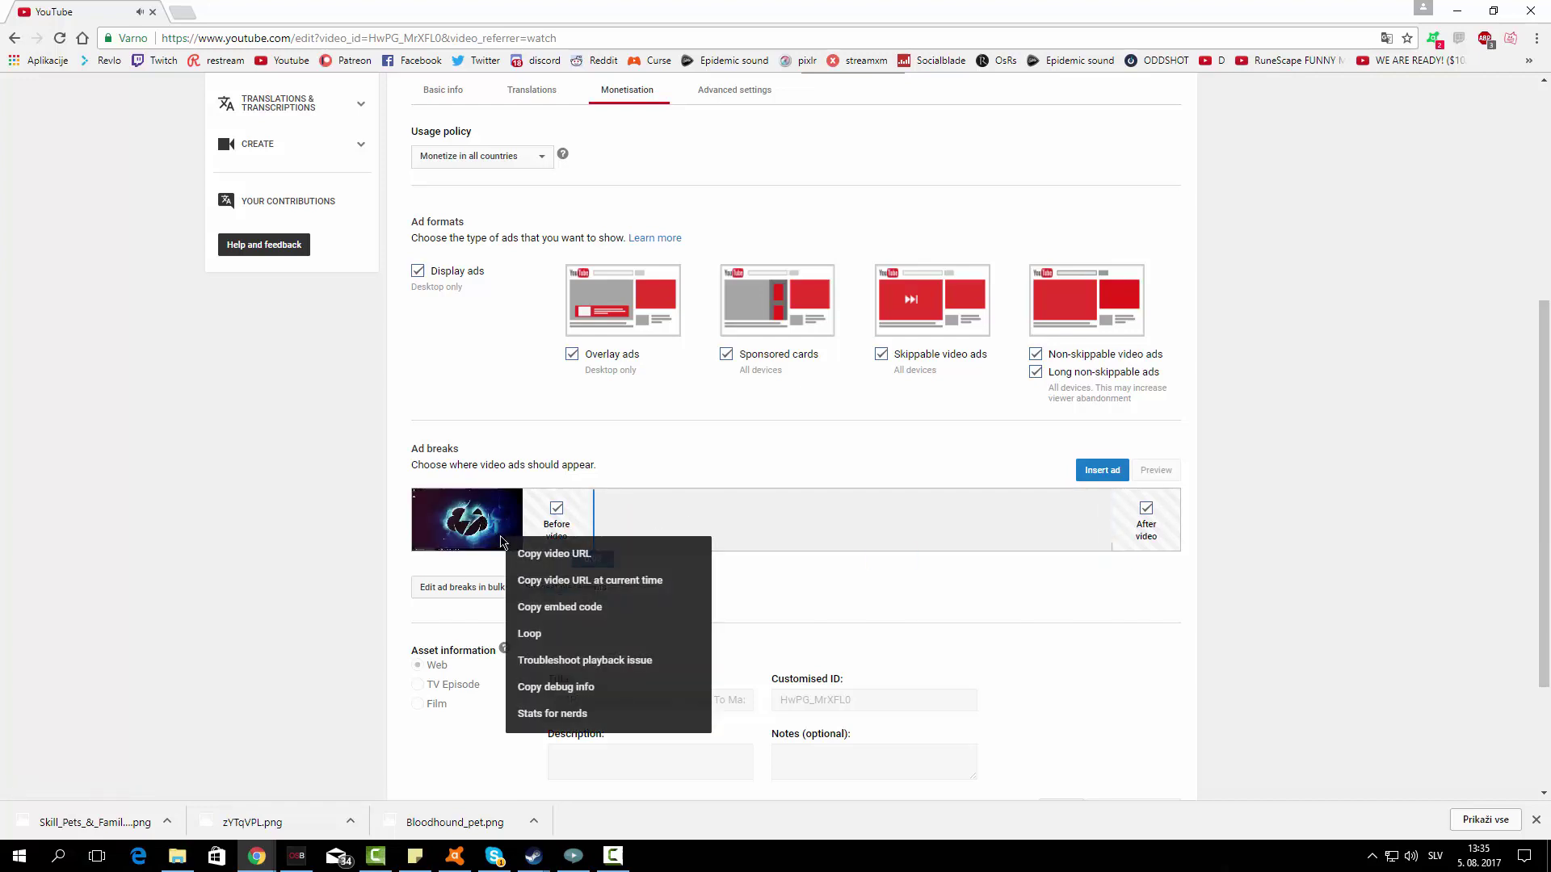
click(358, 540)
click(627, 528)
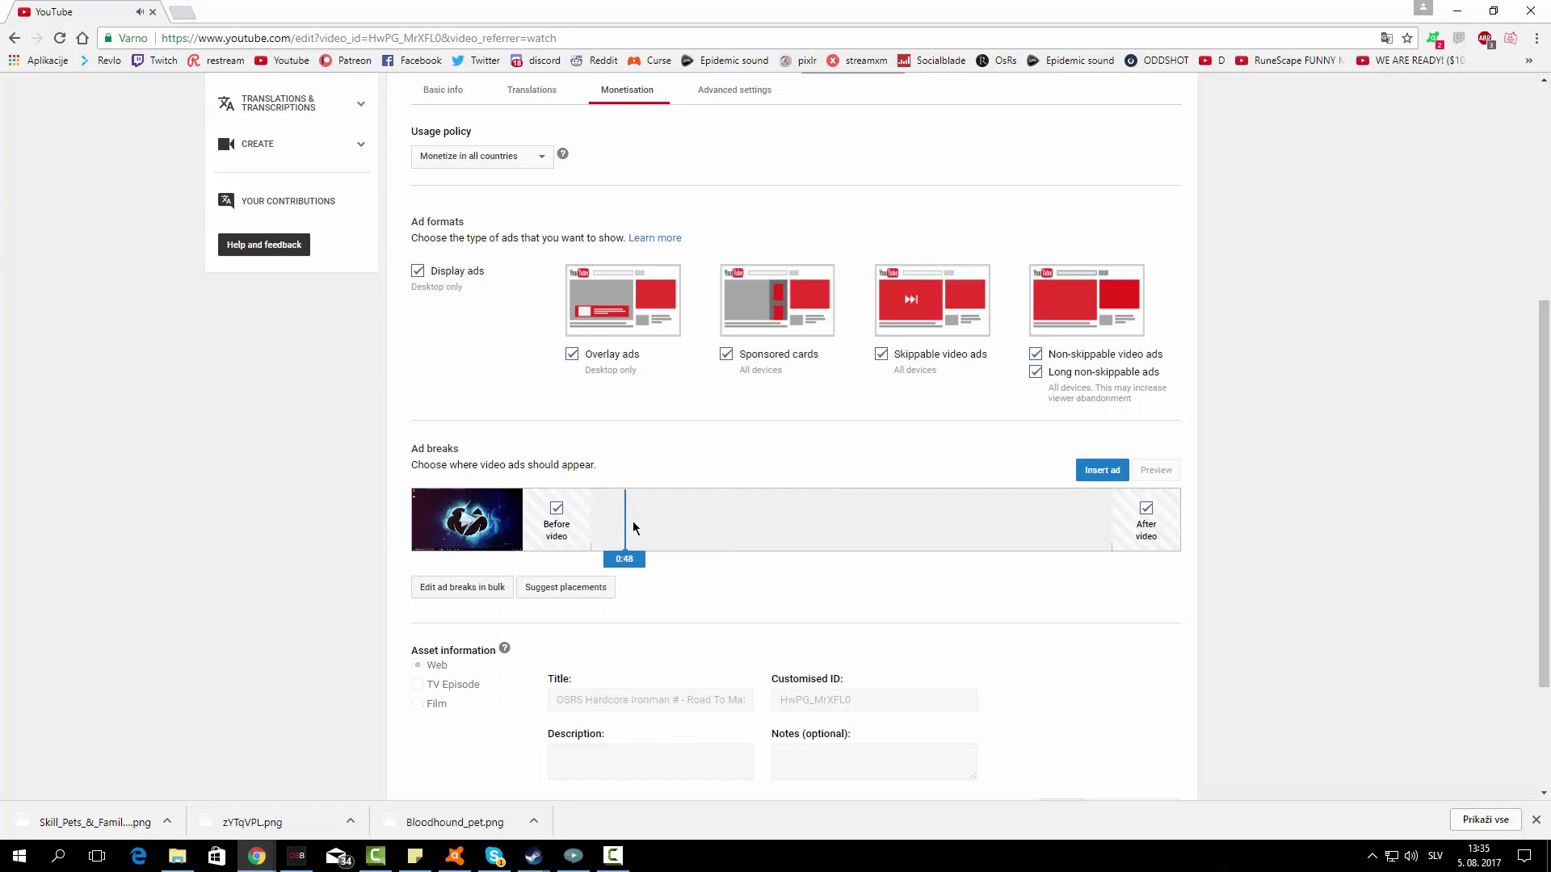
Advance the preview past 2:00, then through 3:44, 5:00, 6:47, 8:00 and 11:04 to 12:08.
click(688, 542)
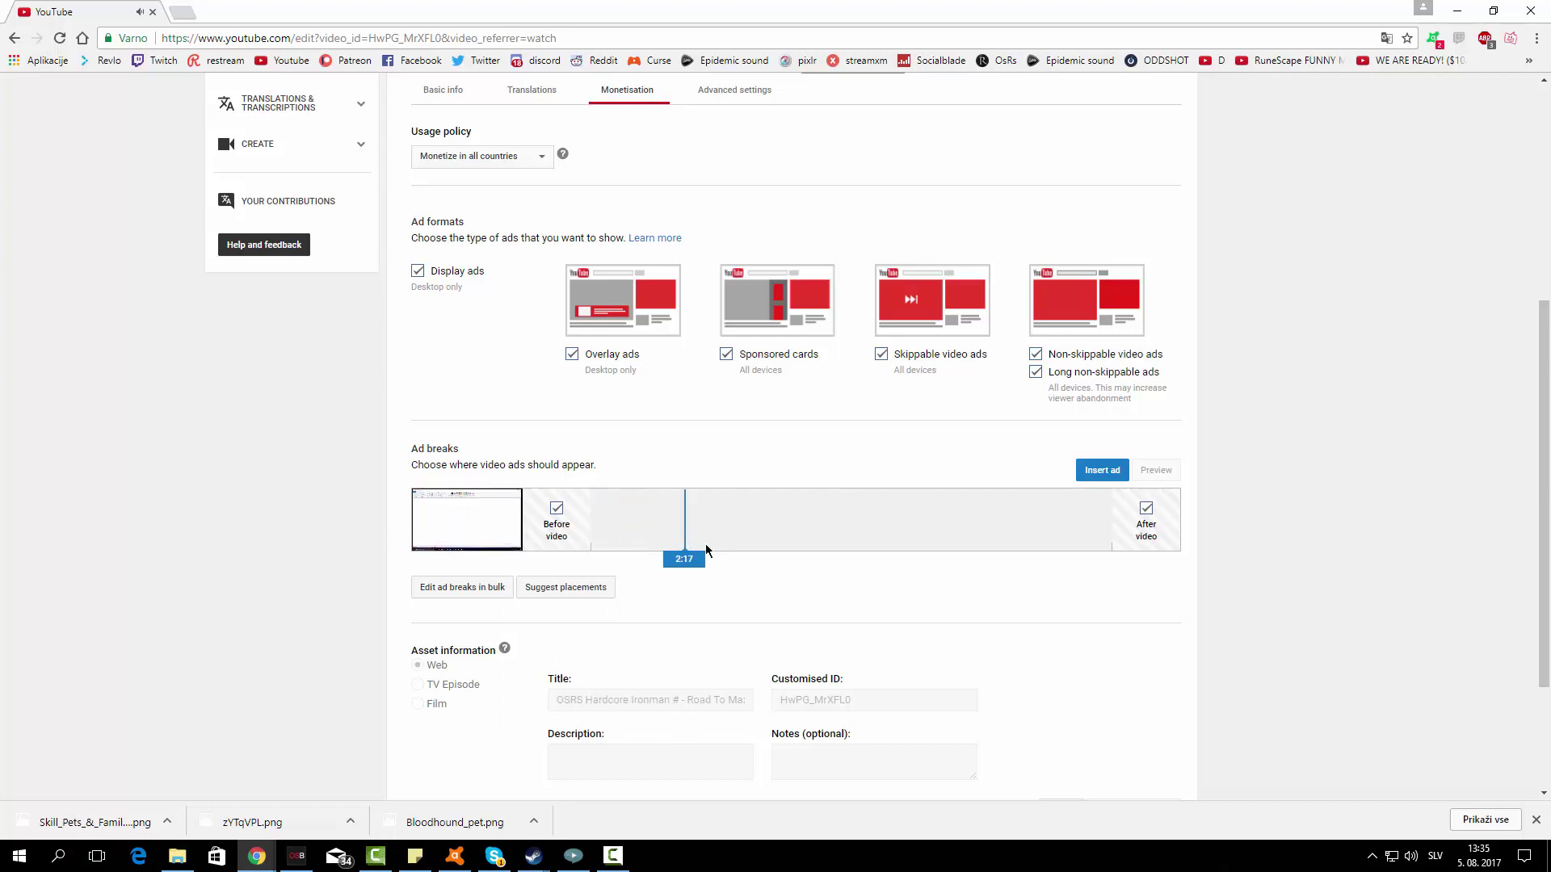
click(744, 541)
click(794, 542)
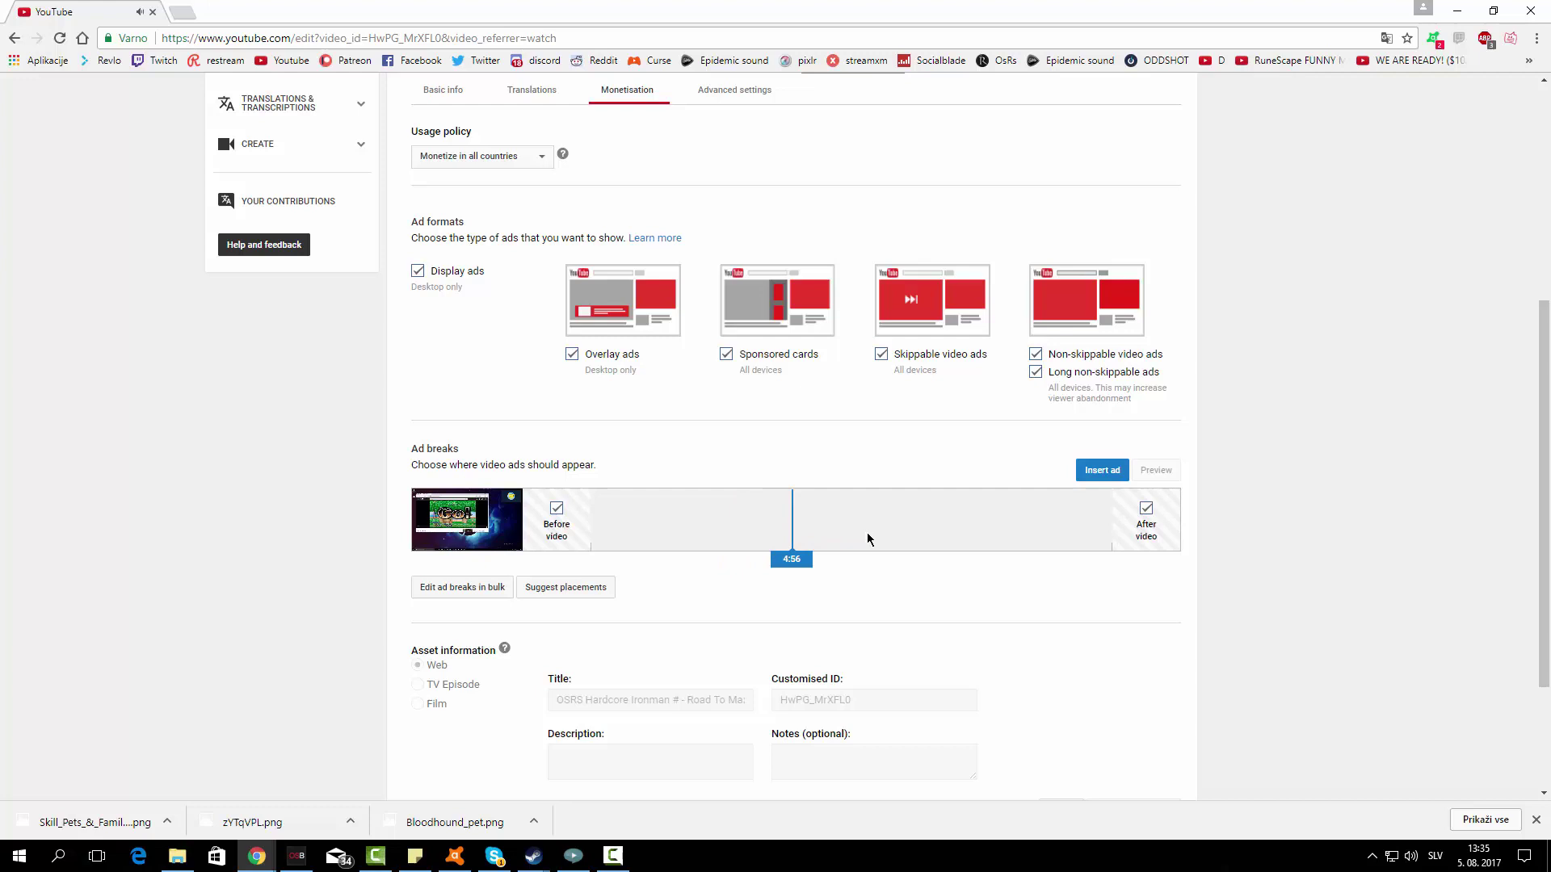
click(869, 538)
click(929, 540)
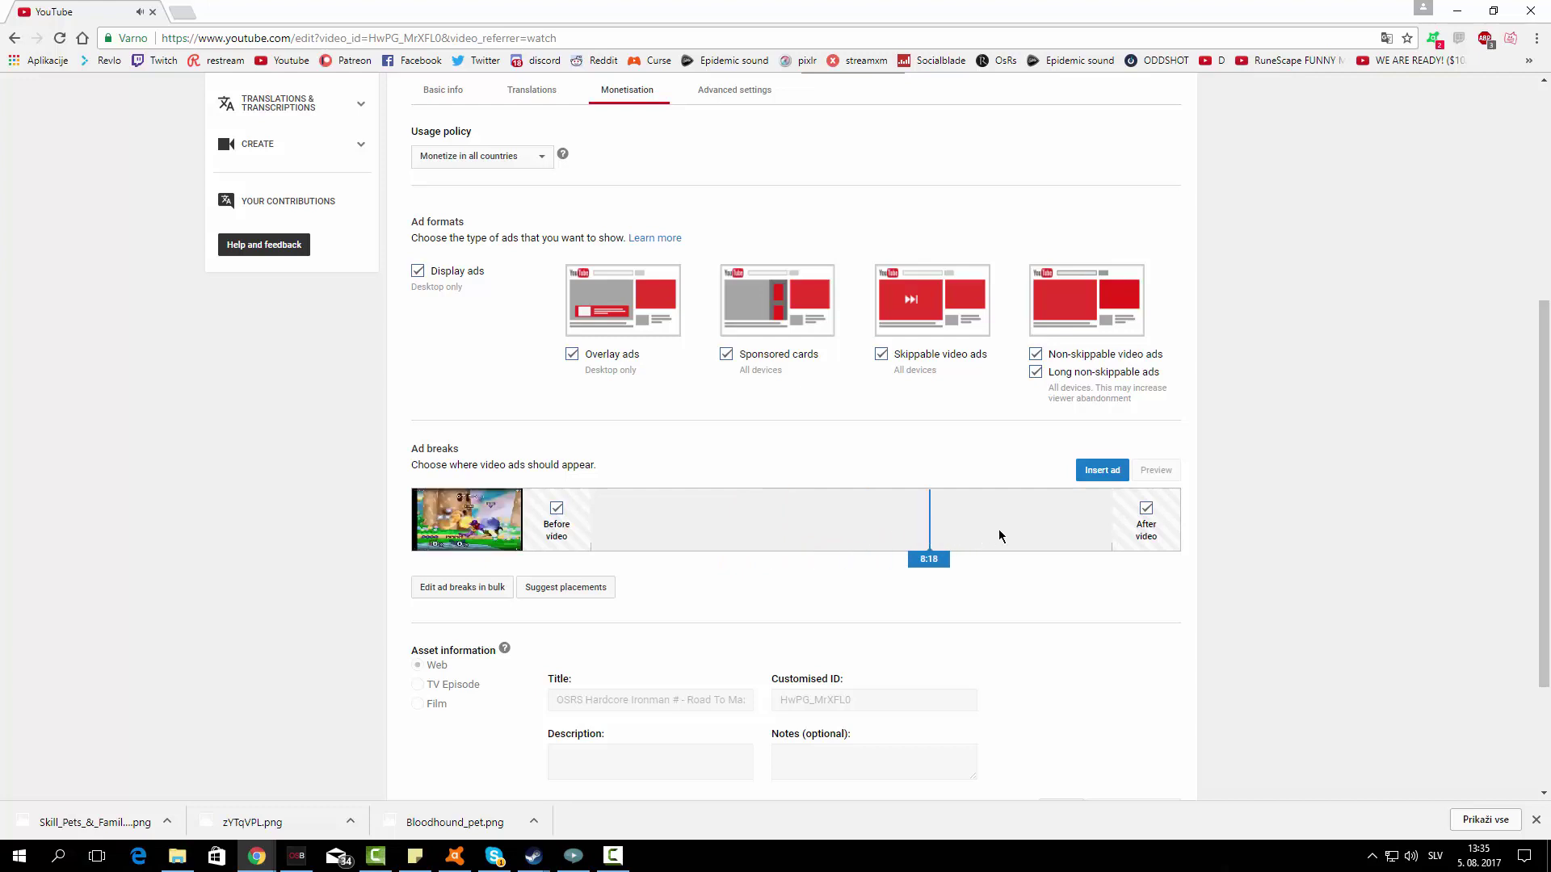
click(1000, 537)
click(1084, 532)
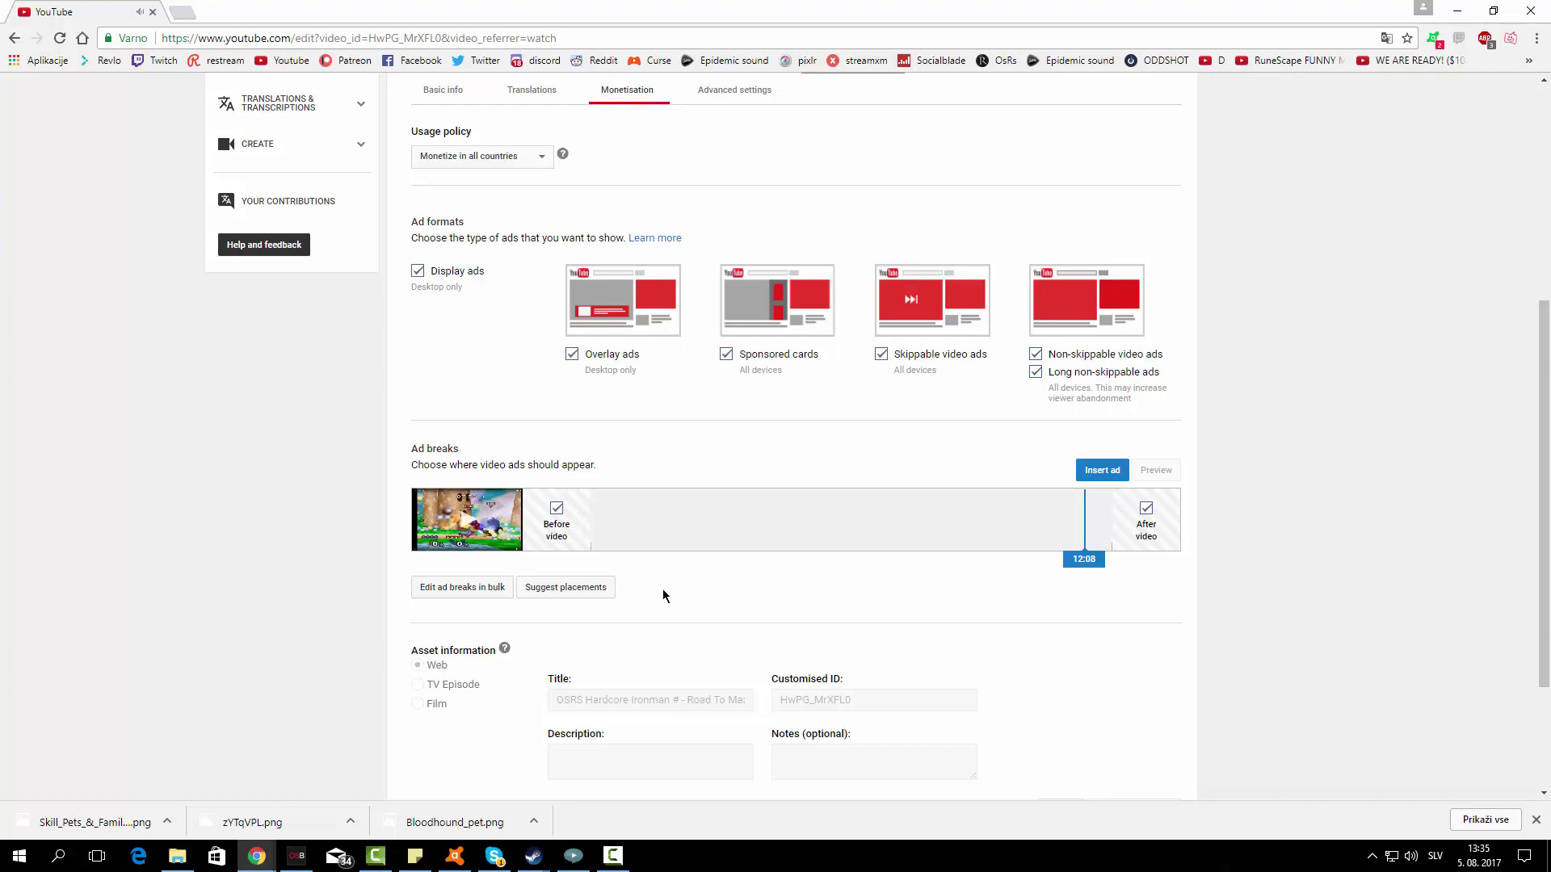
scroll(384, 549, up, 3)
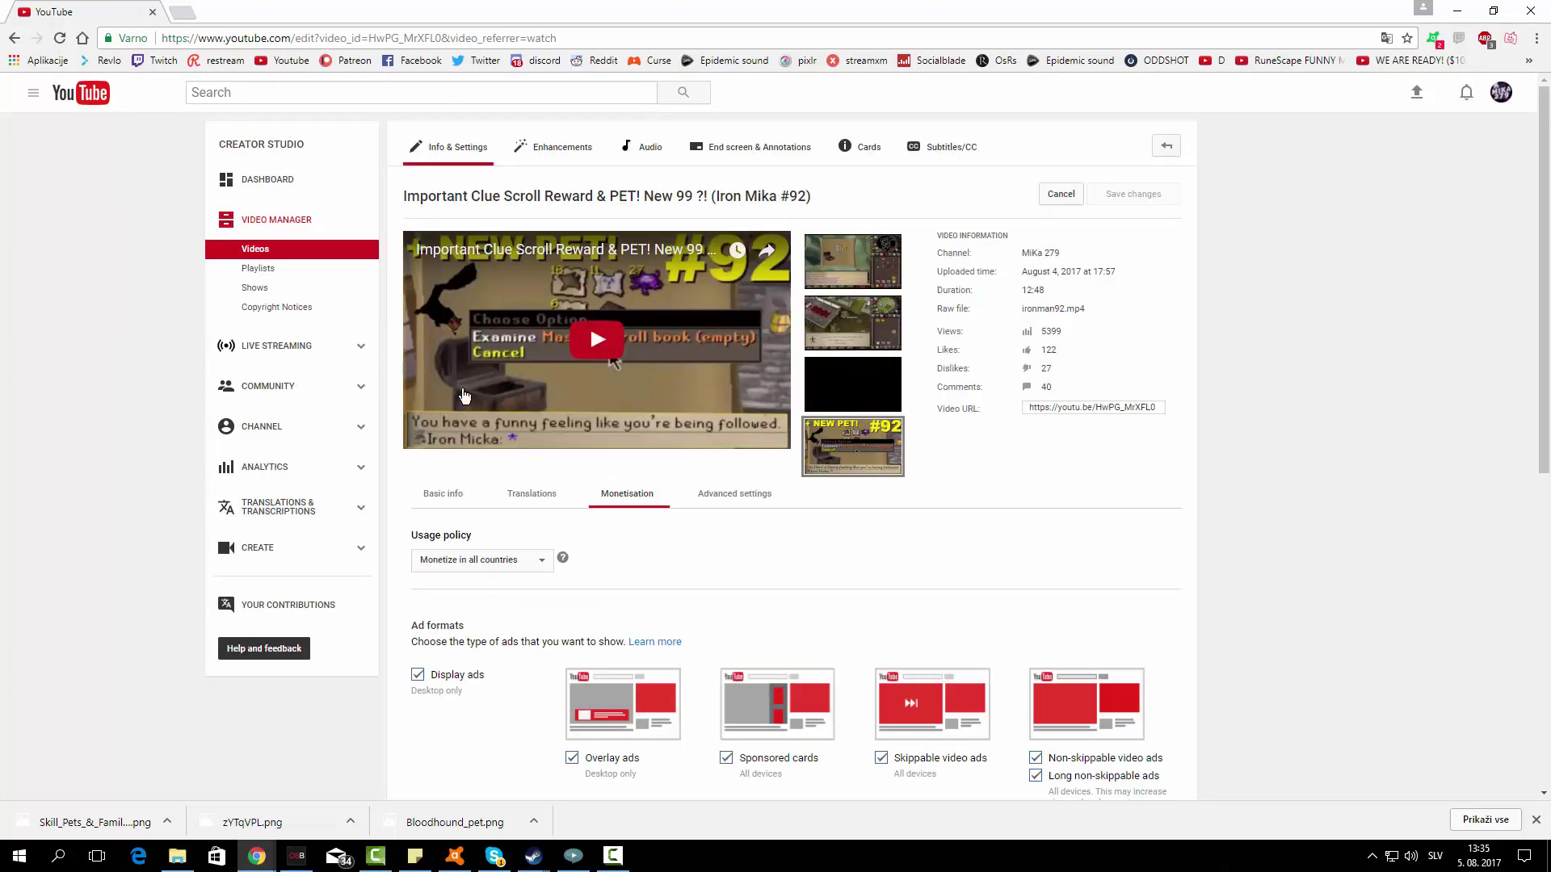
Reopen the newest video from the dashboard, pause it near the start and highlight its 1:05 length.
click(1506, 102)
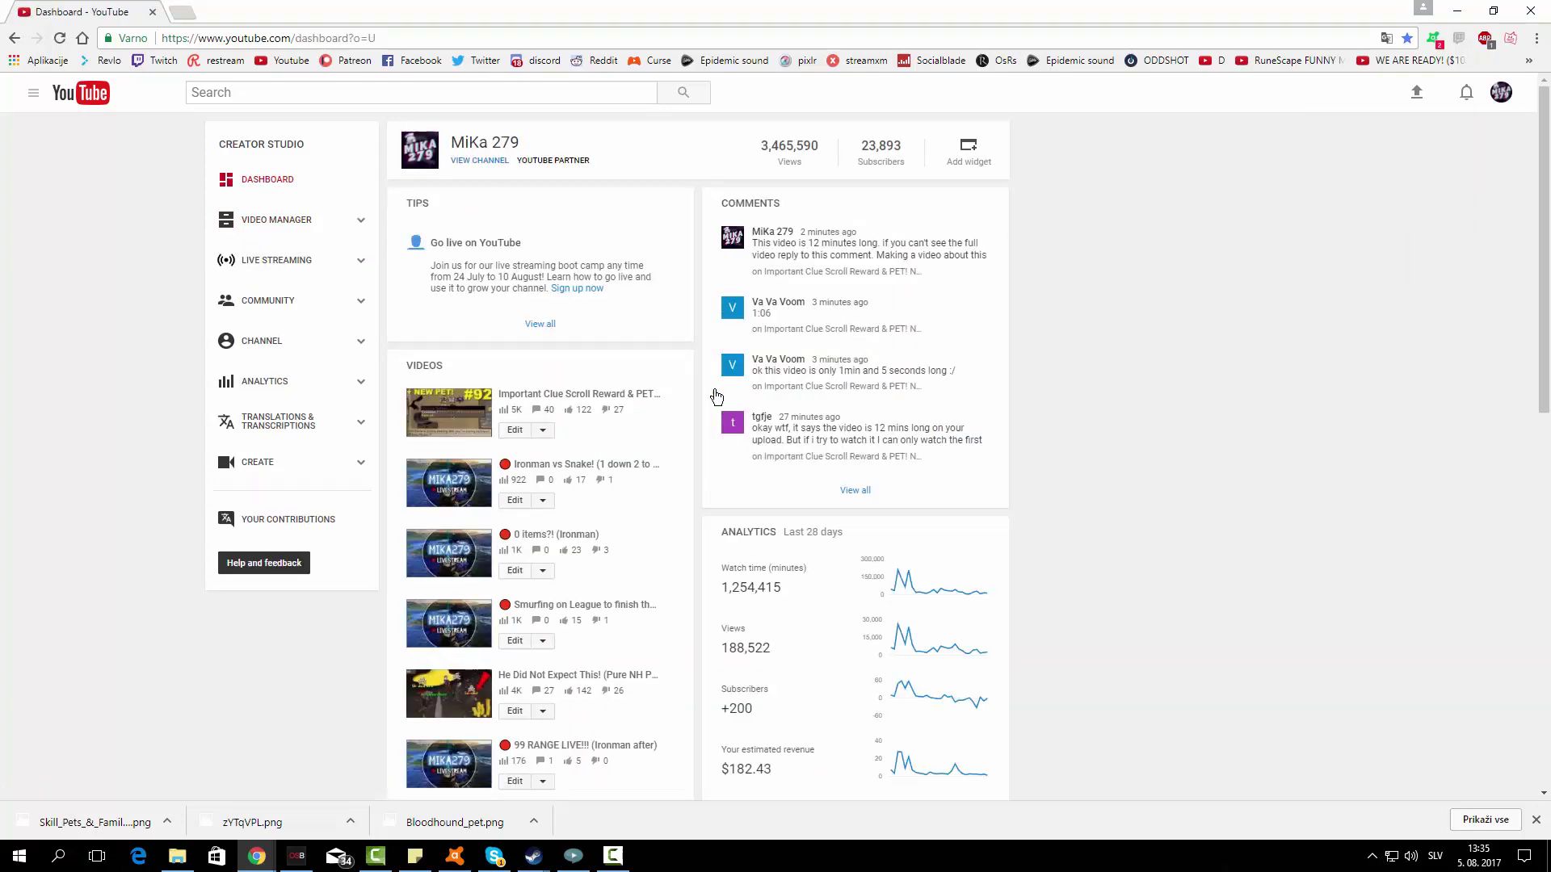
click(452, 421)
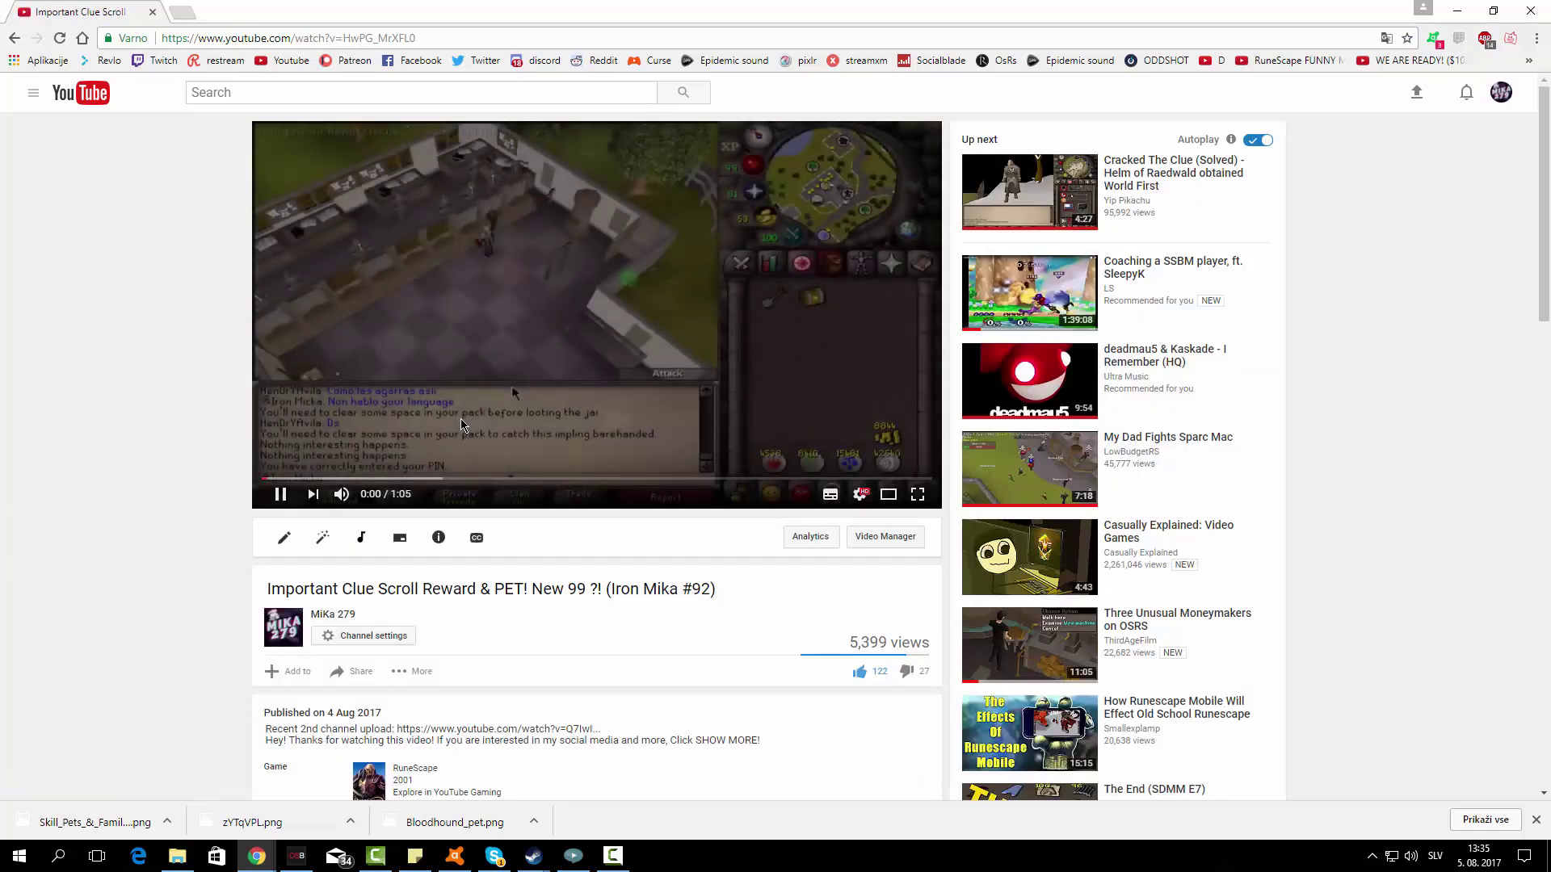
click(282, 495)
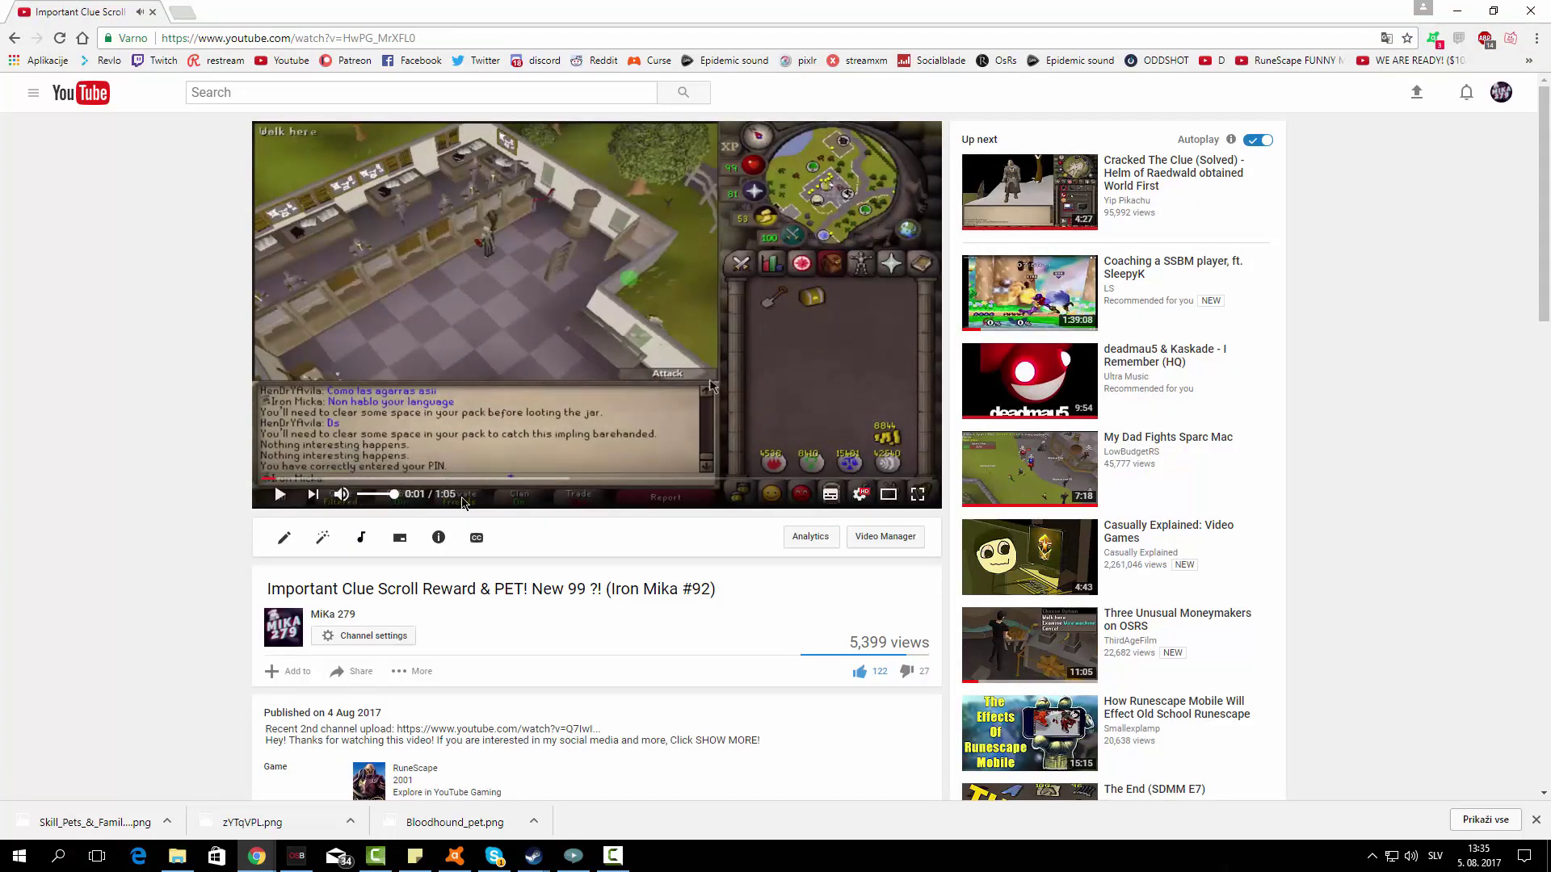
drag(410, 495, 359, 496)
click(387, 548)
scroll(273, 370, down, 2)
scroll(270, 358, down, 3)
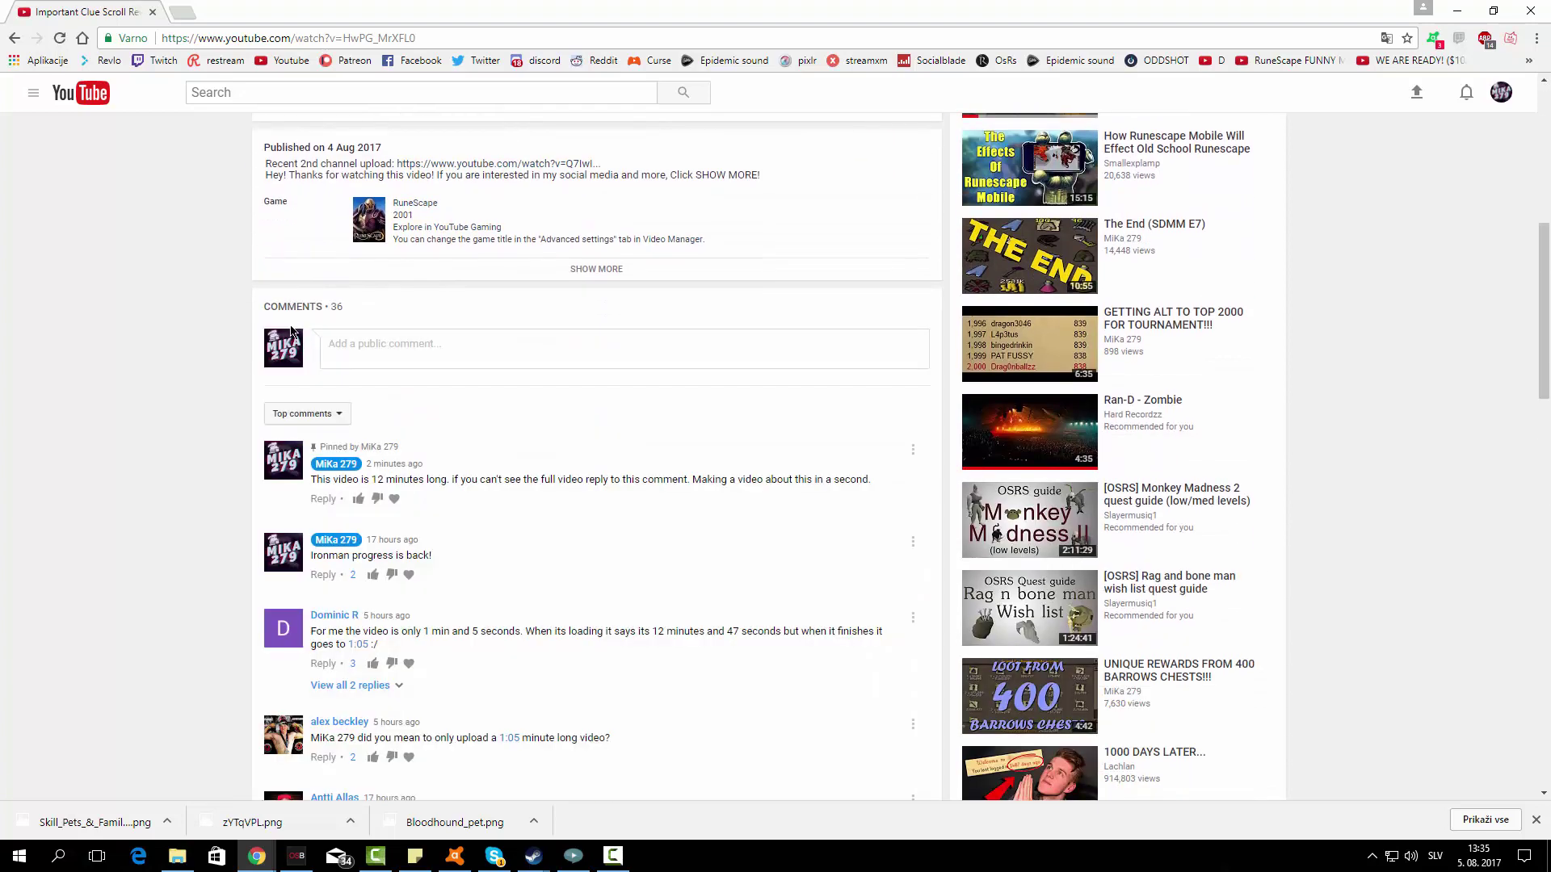
scroll(295, 340, down, 3)
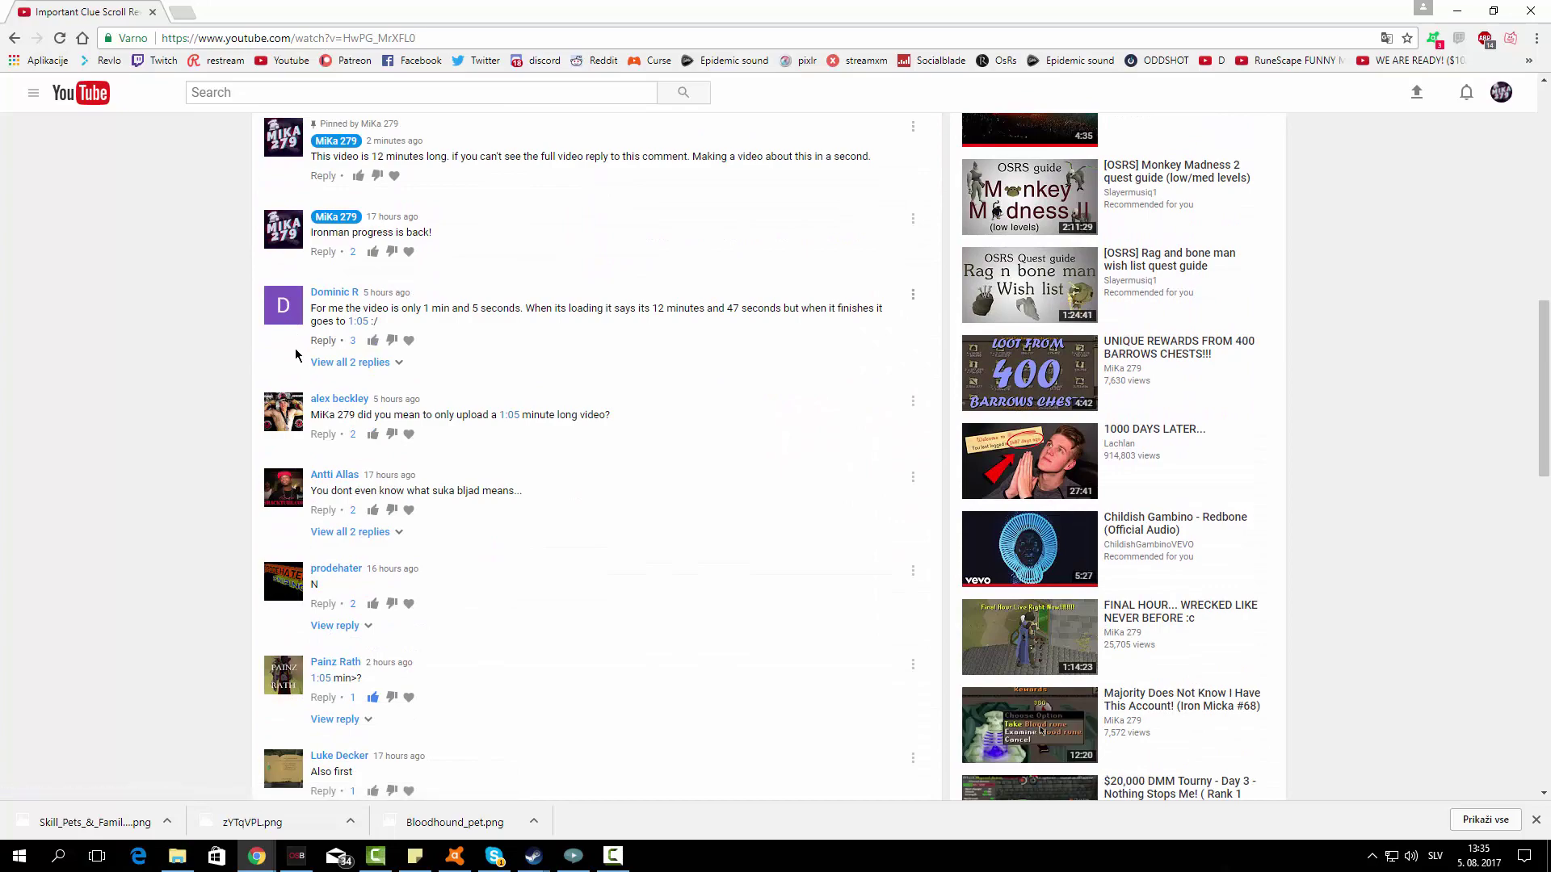
scroll(303, 355, up, 5)
scroll(322, 355, up, 1)
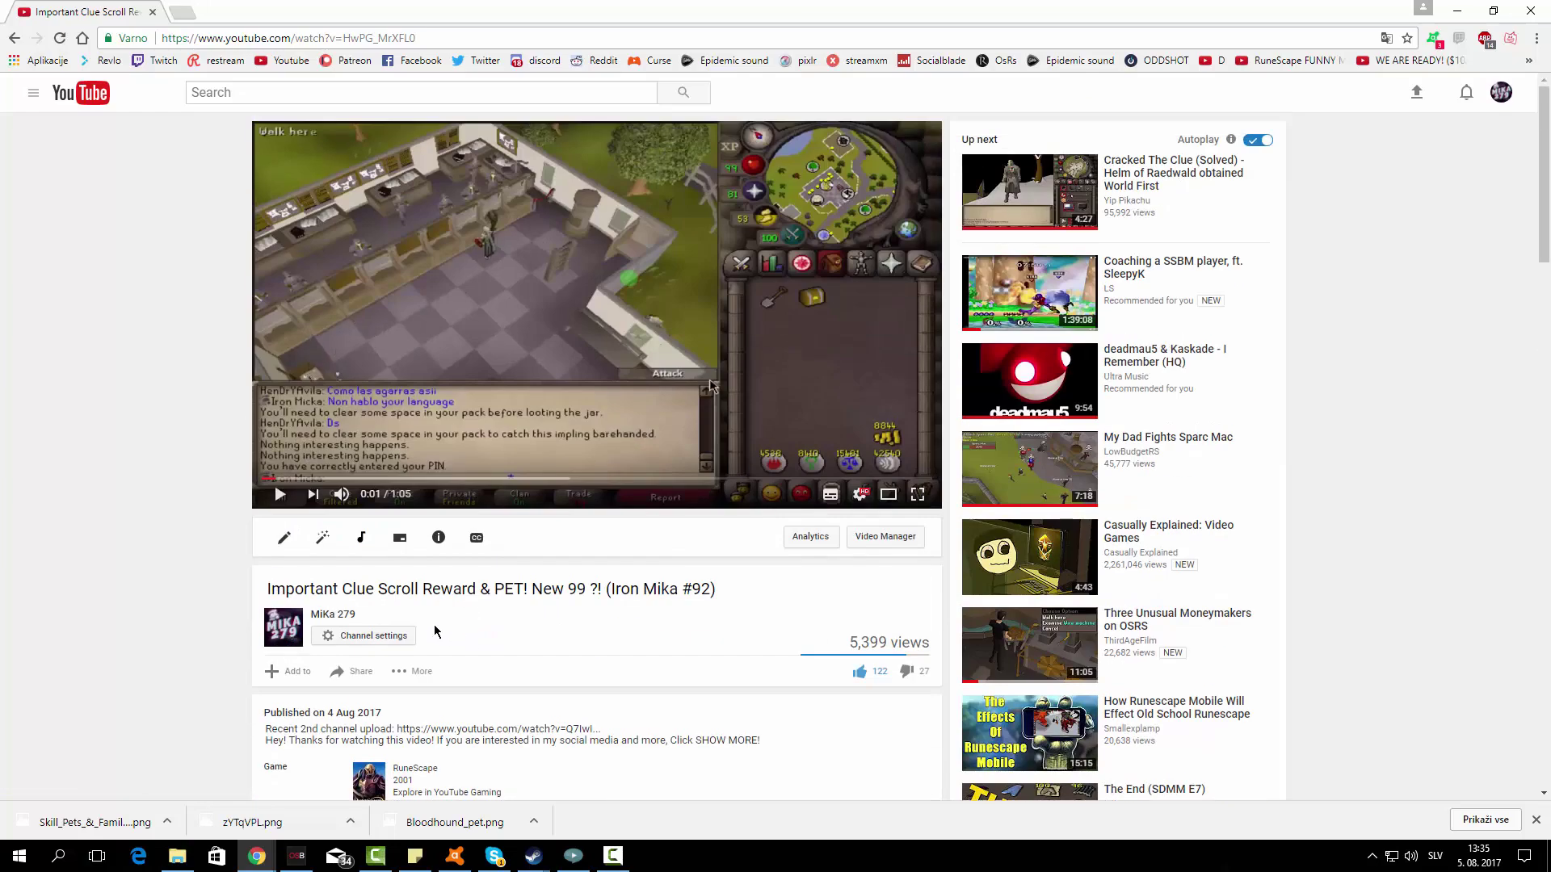
Briefly bring up Camtasia Studio, hide it, then reopen the video's Creator Studio edit page.
click(376, 857)
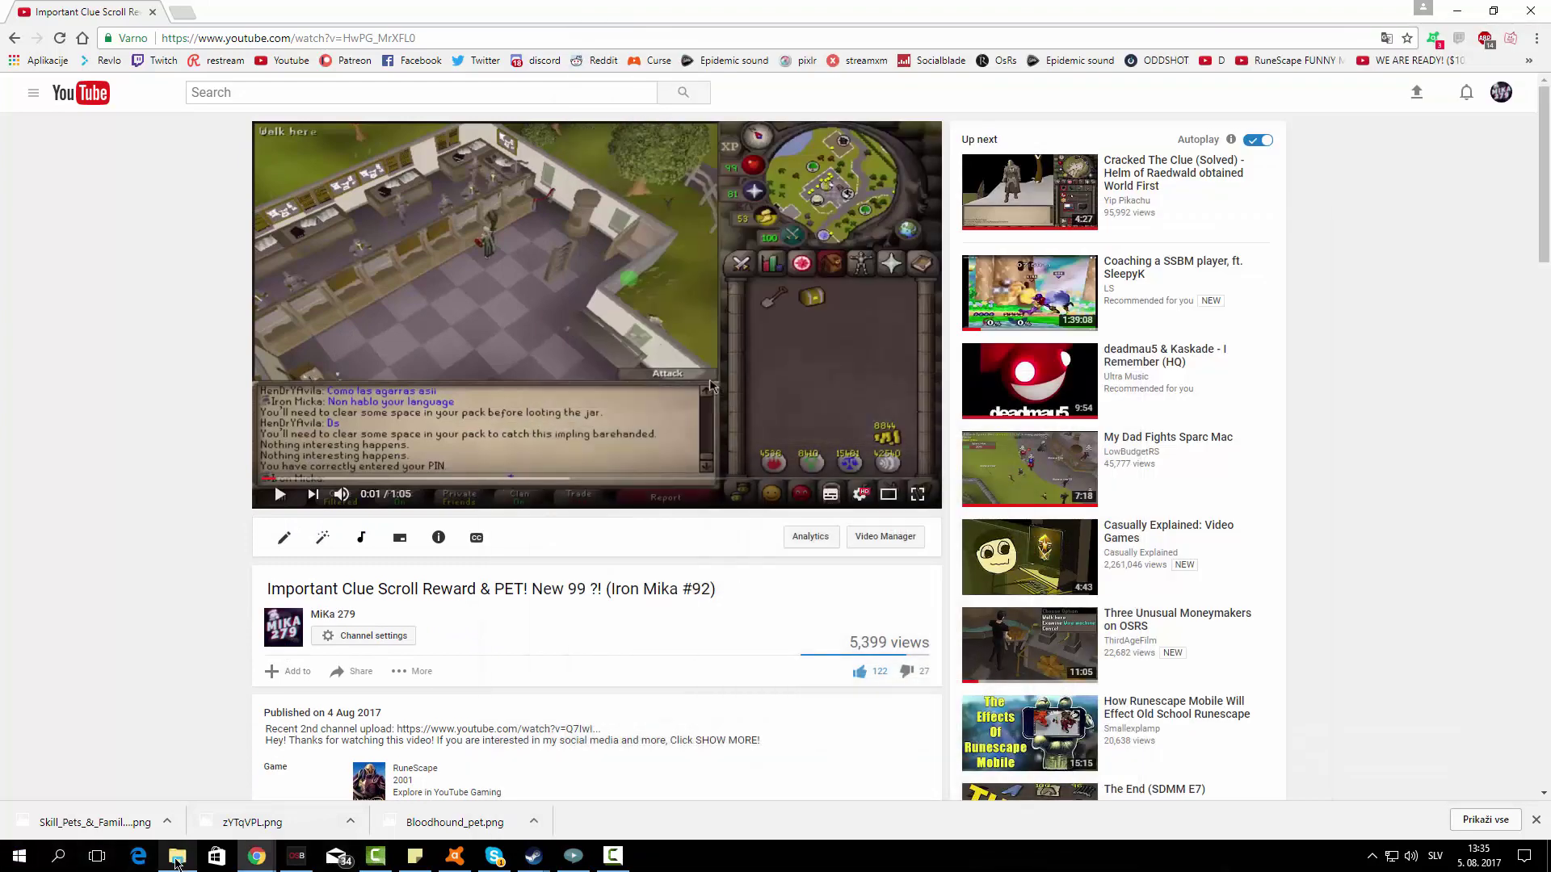
click(18, 857)
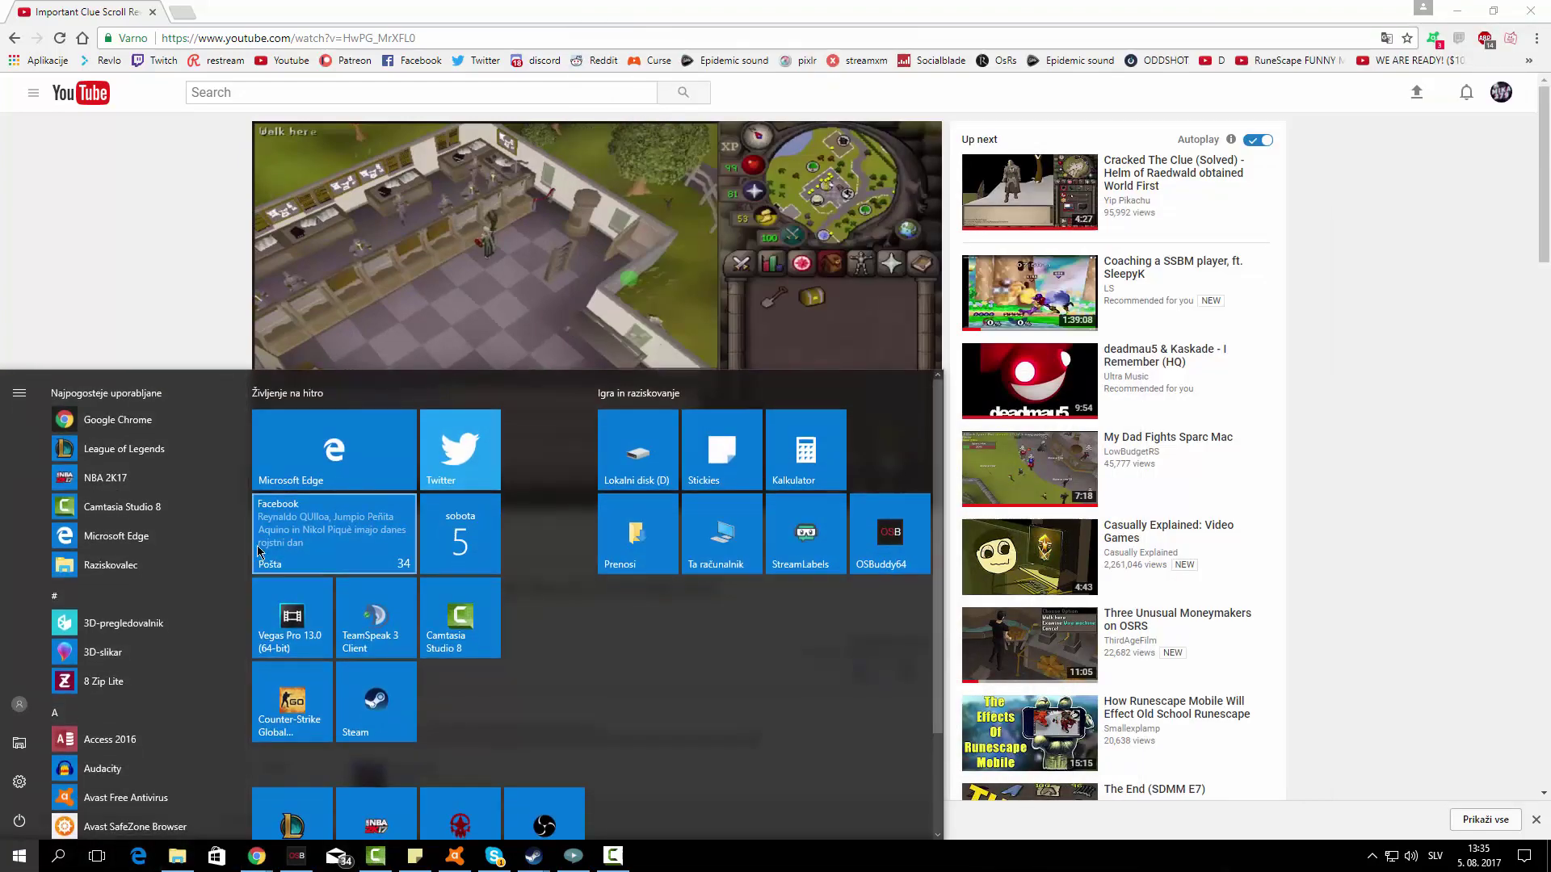
click(177, 857)
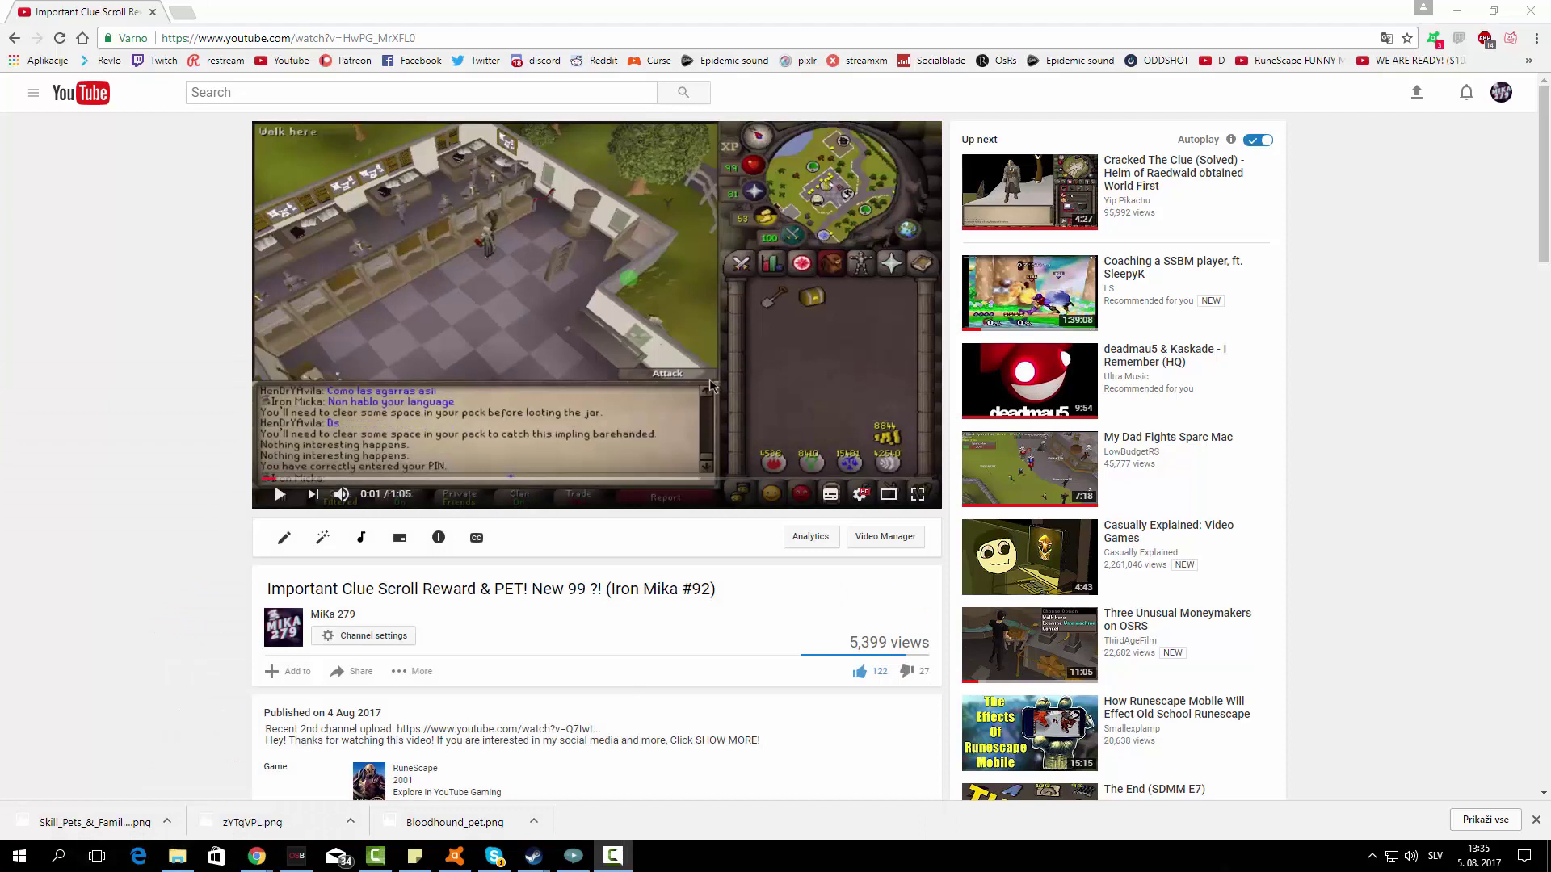
click(283, 537)
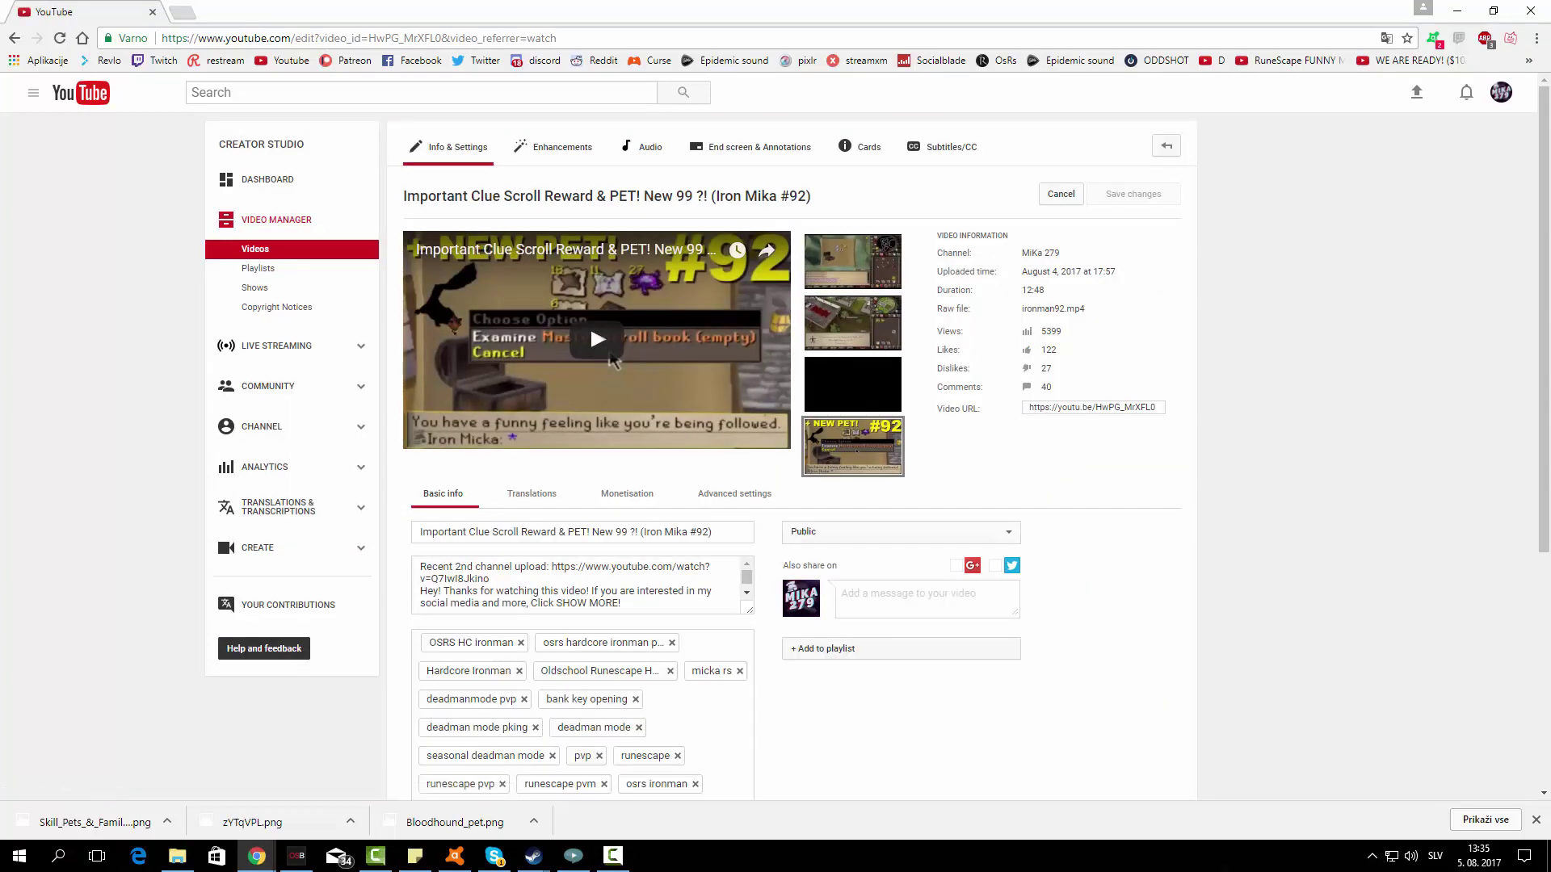
key(alt+Tab)
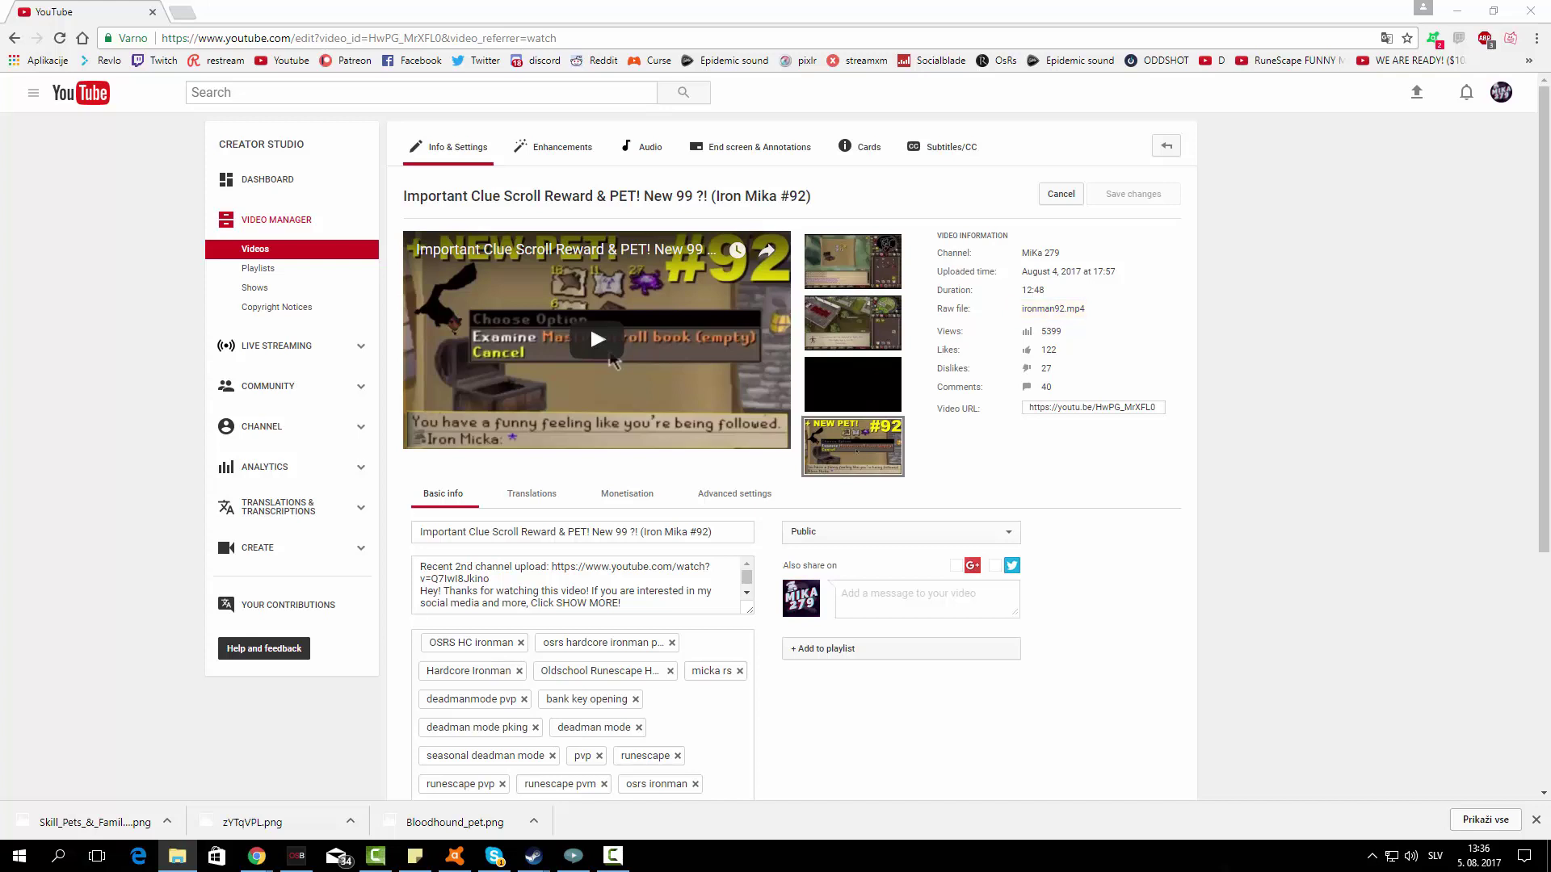
mouse_move(1550, 61)
mouse_down()
mouse_move(979, 62)
mouse_move(1550, 133)
mouse_up()
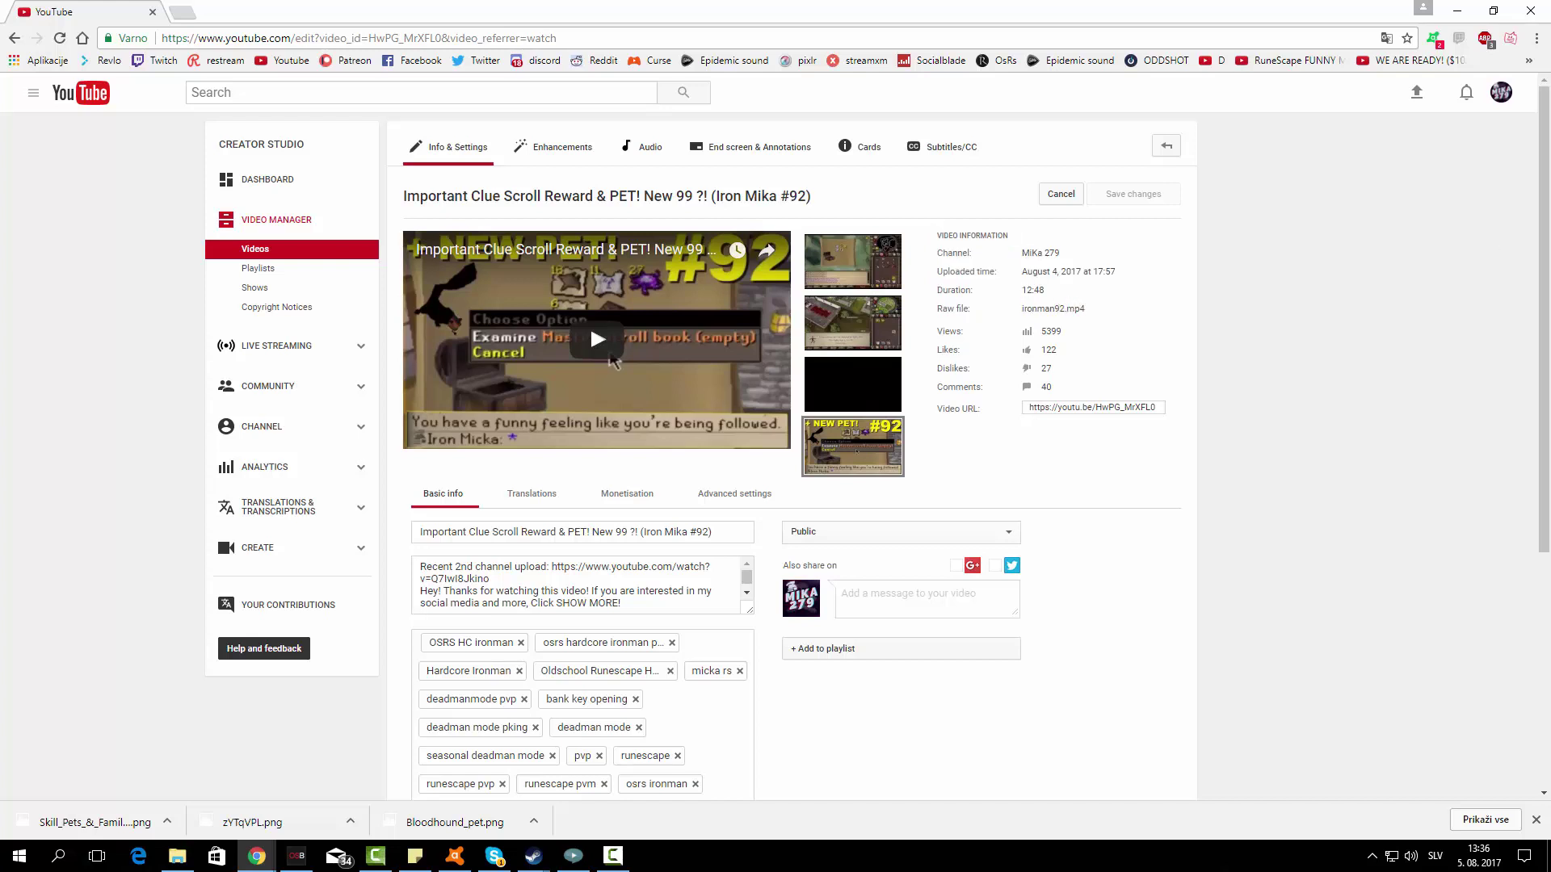
drag(1546, 128, 855, 103)
Play the raw ironman92.mp4, skip ahead to 12:32, then exit fullscreen and close the player.
click(790, 388)
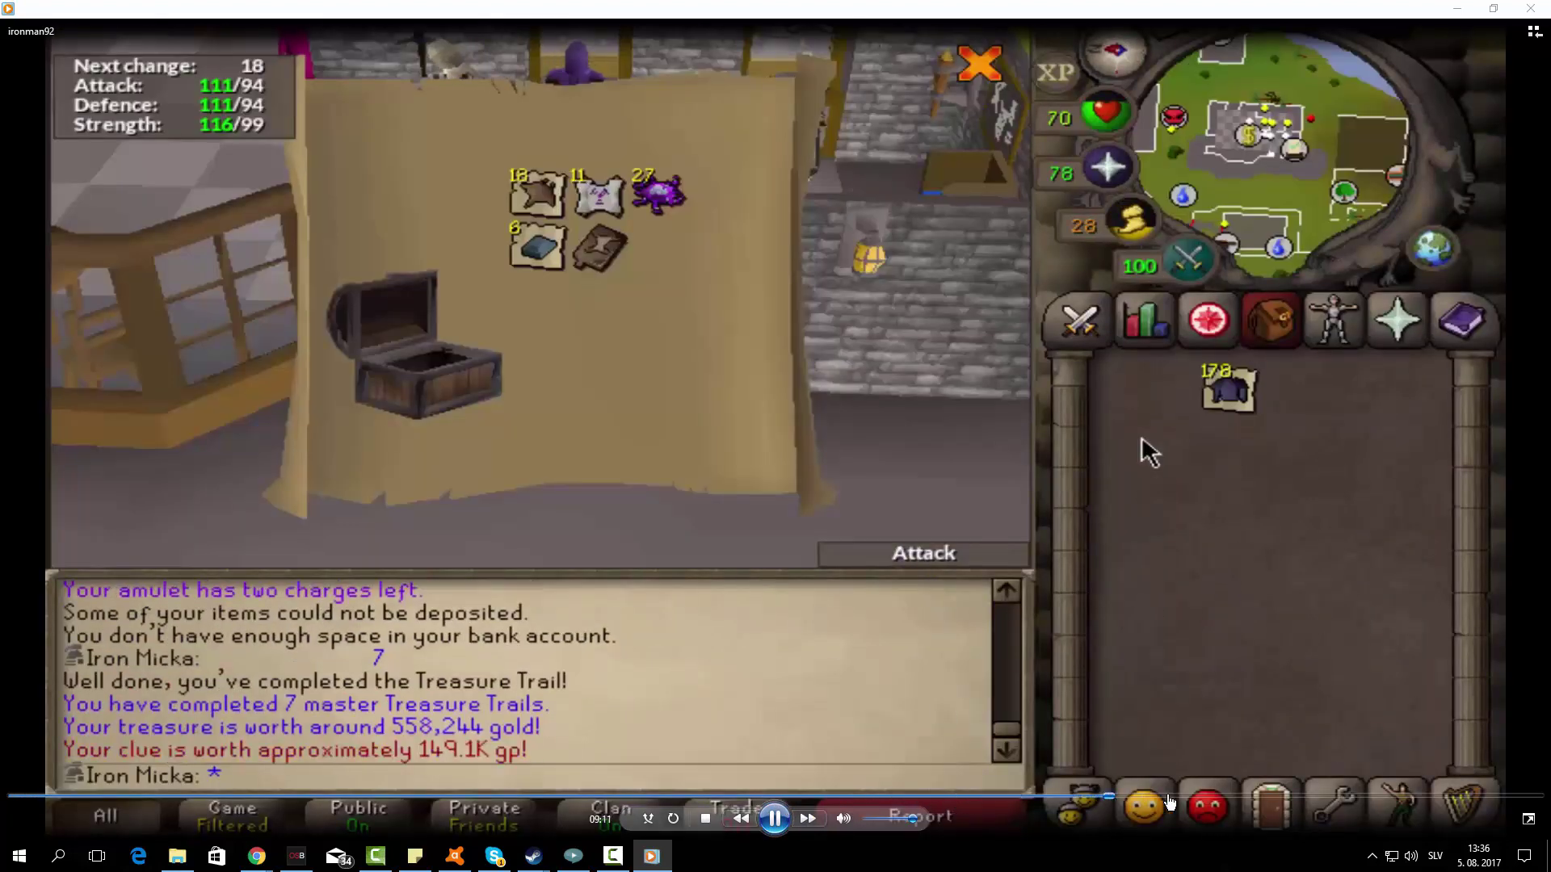
click(1199, 797)
click(1321, 796)
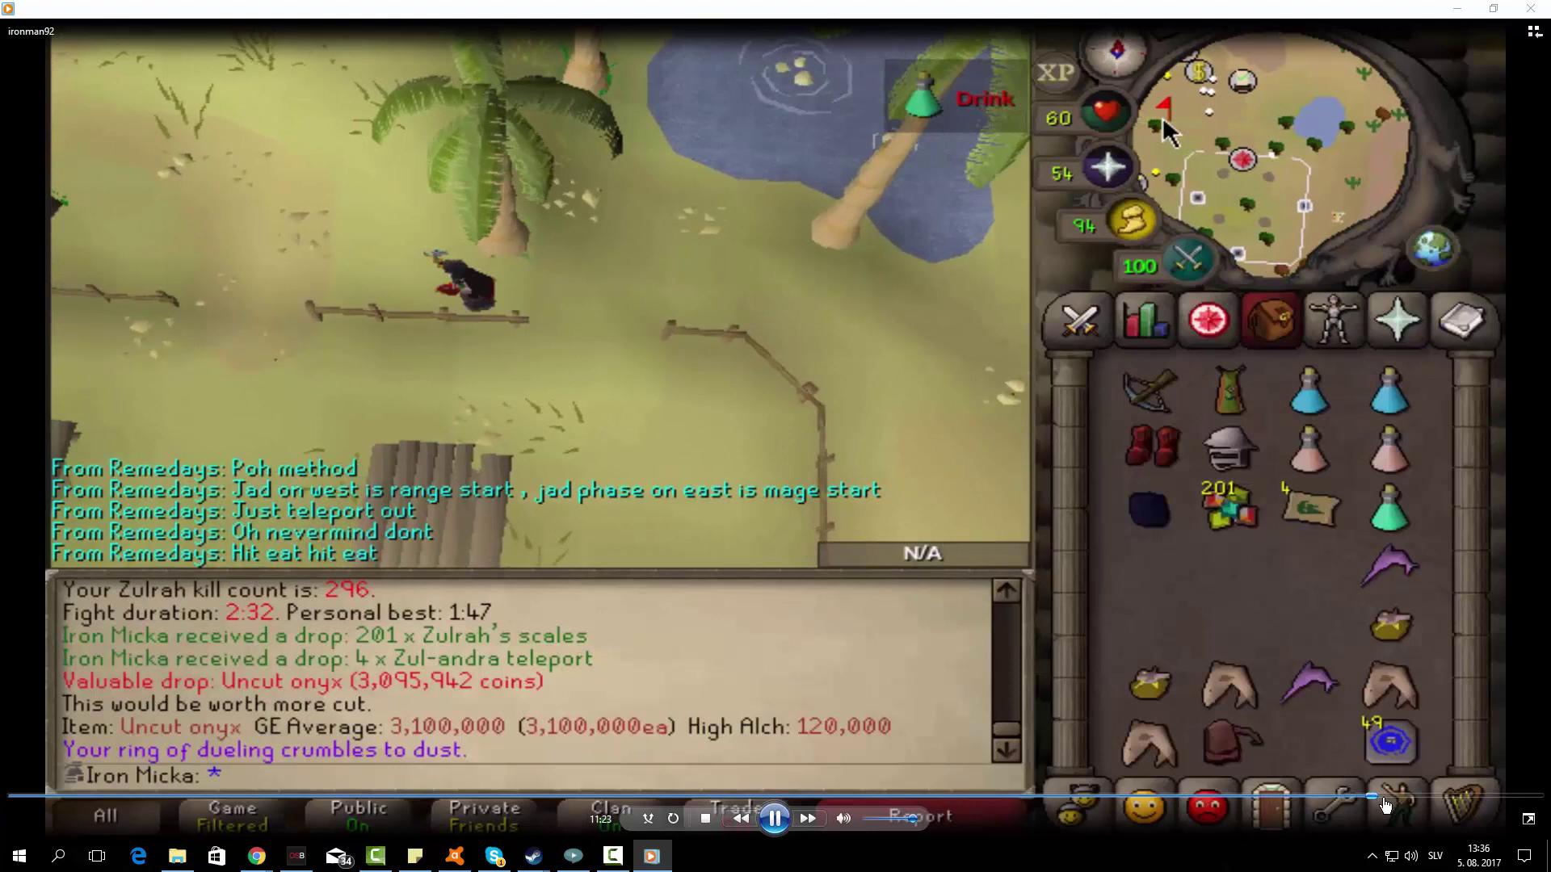
click(1376, 796)
click(1509, 796)
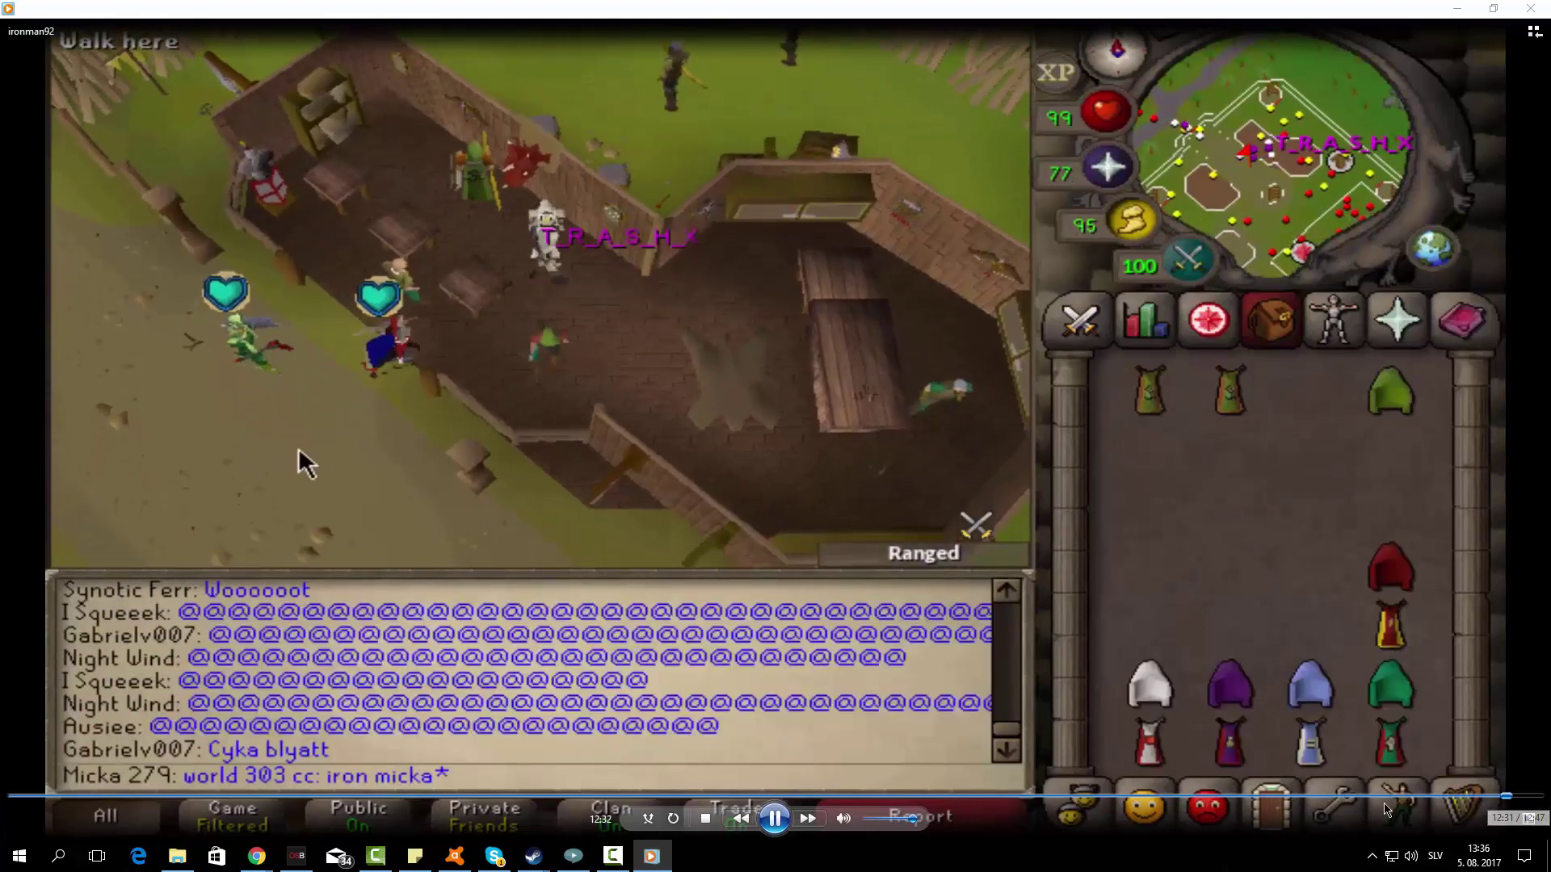
click(776, 820)
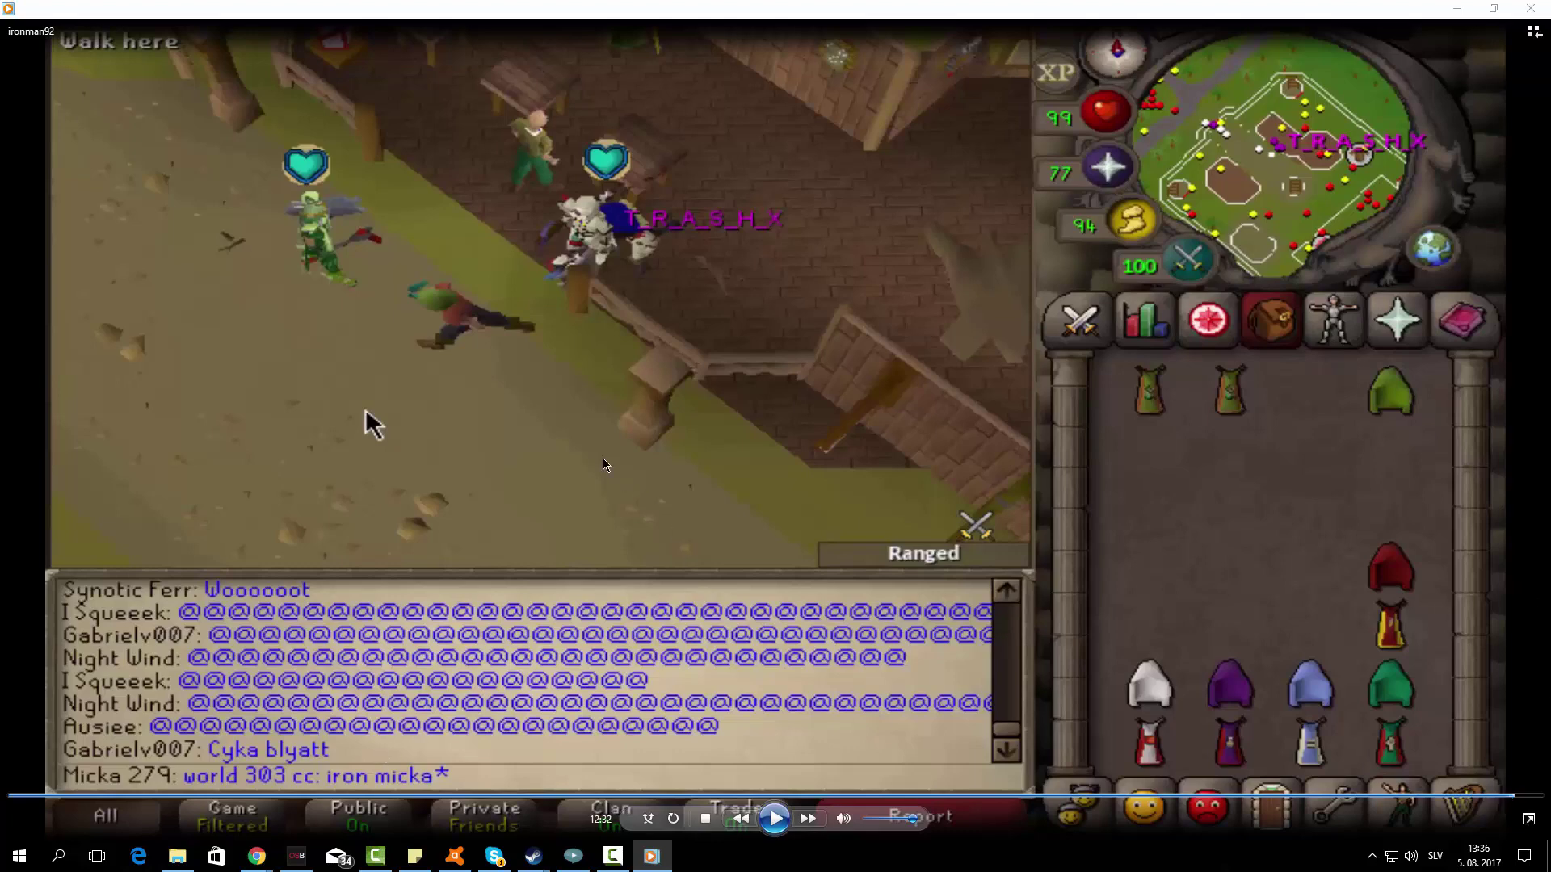
key(Escape)
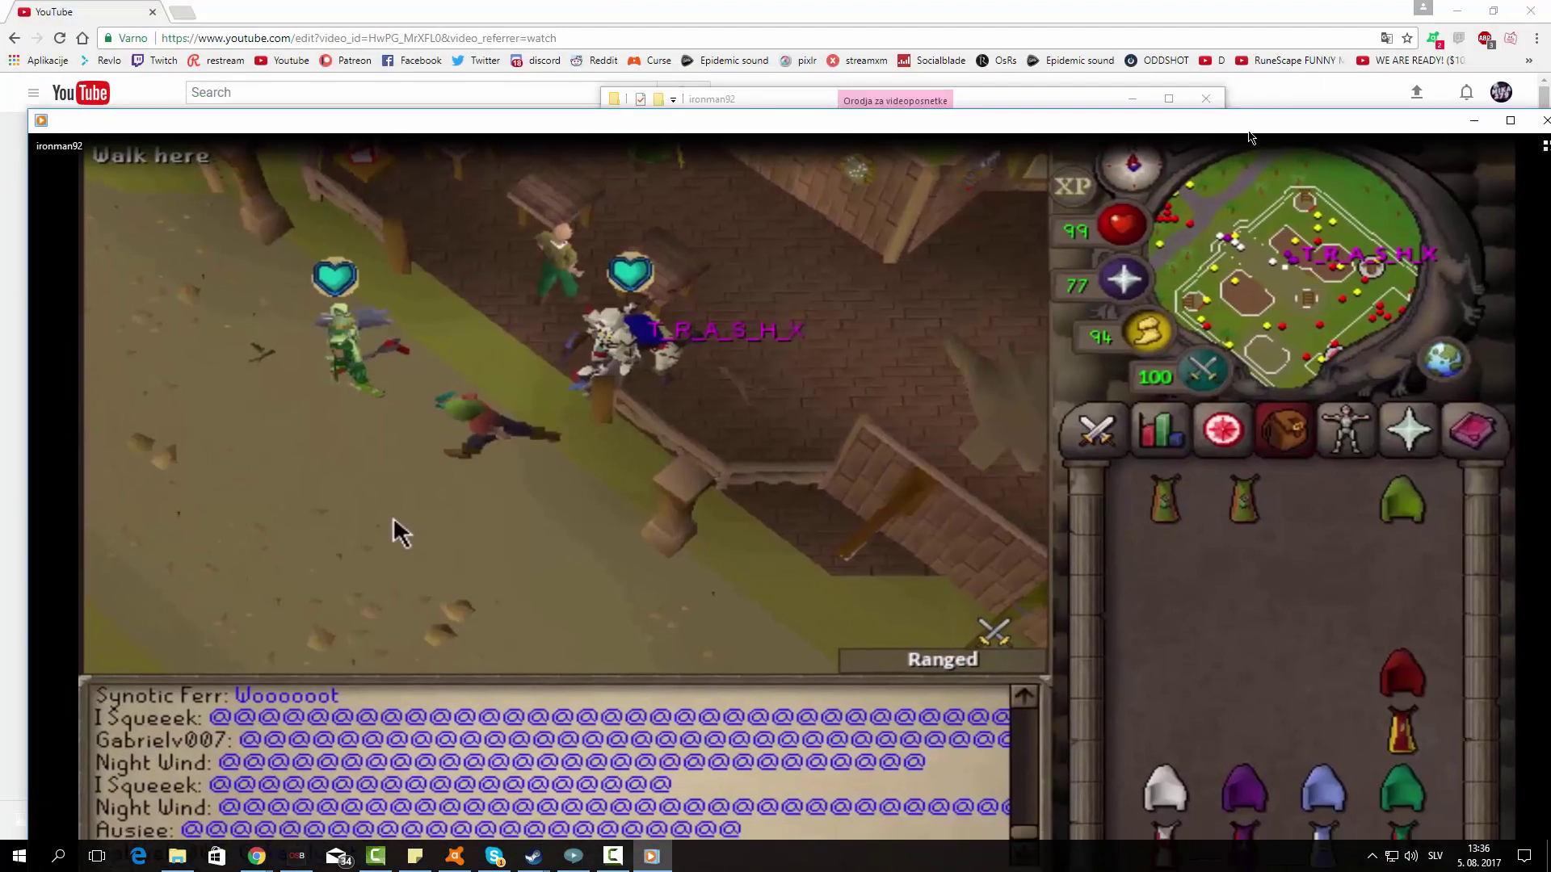
key(alt+F4)
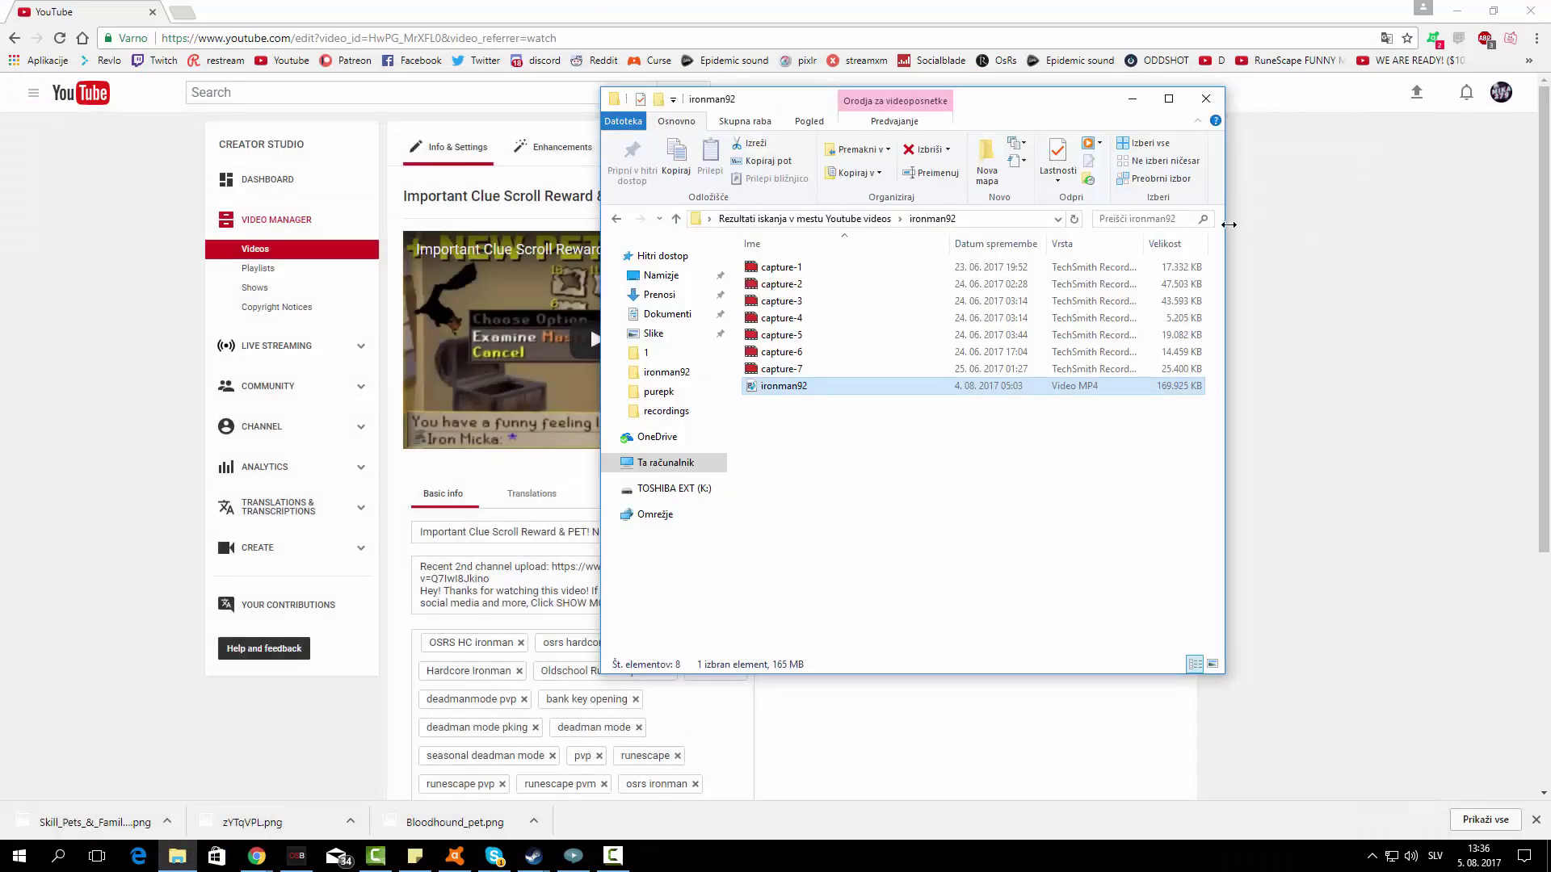
Minimise the folder and return to the Creator Studio dashboard through the account menu.
click(1136, 102)
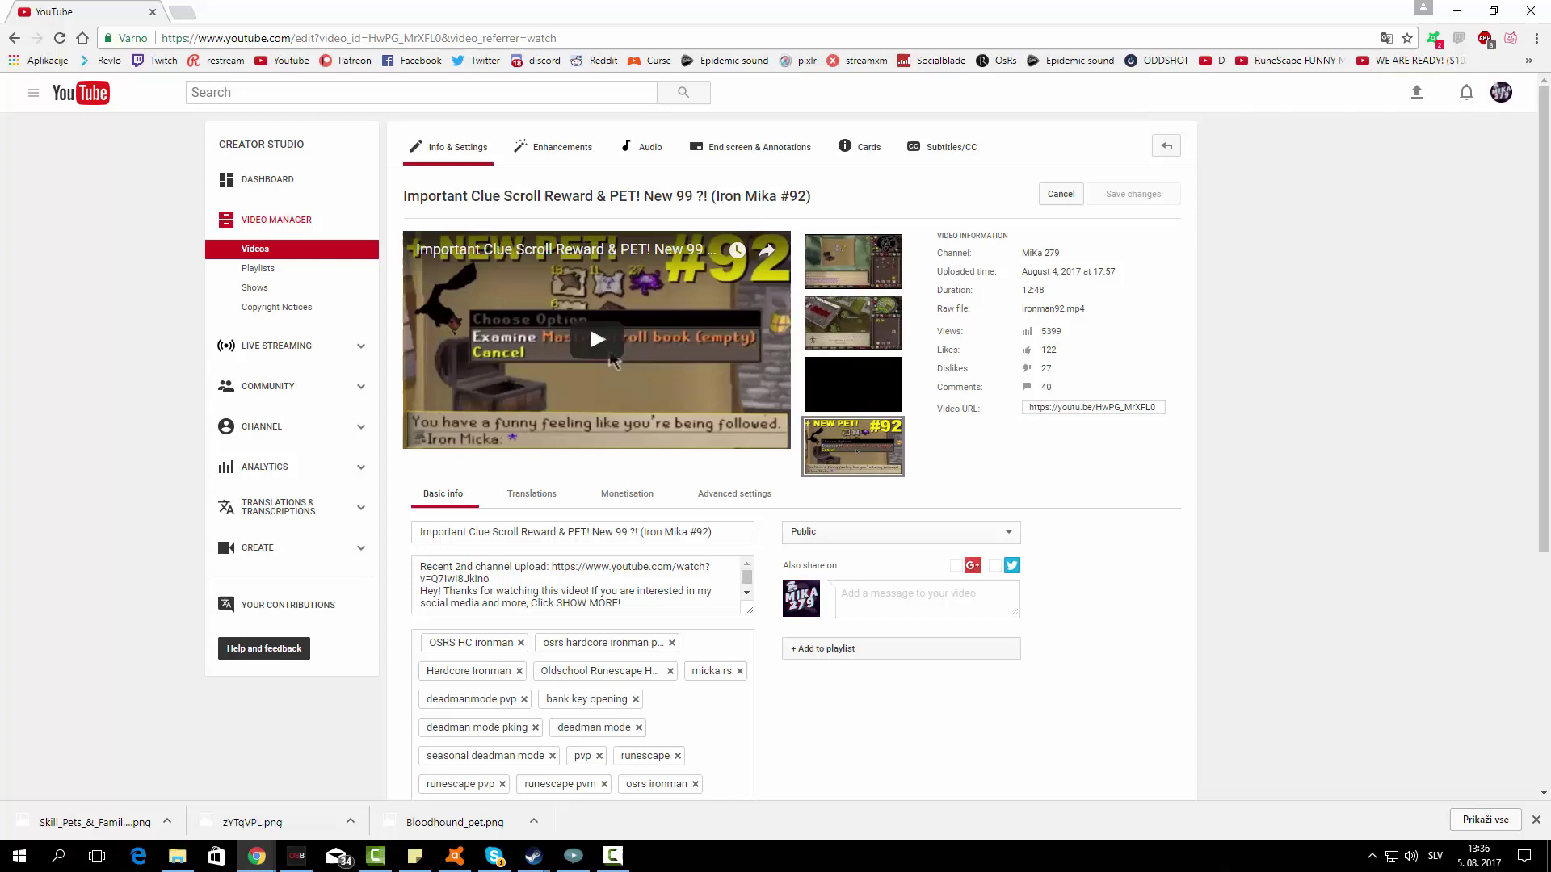
click(1501, 95)
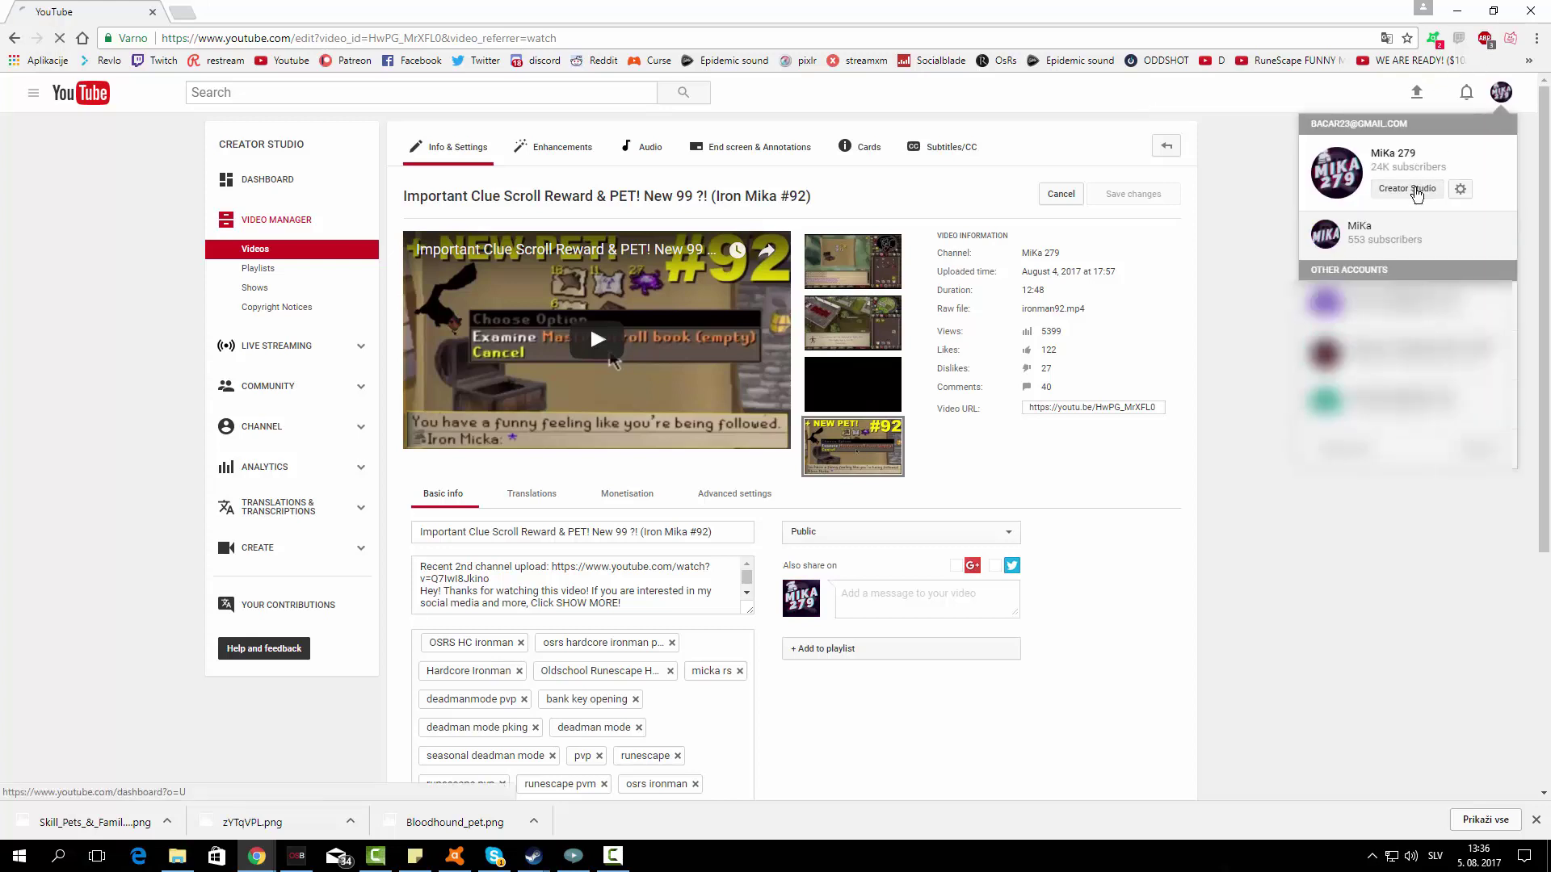
click(1403, 190)
right_click(1271, 238)
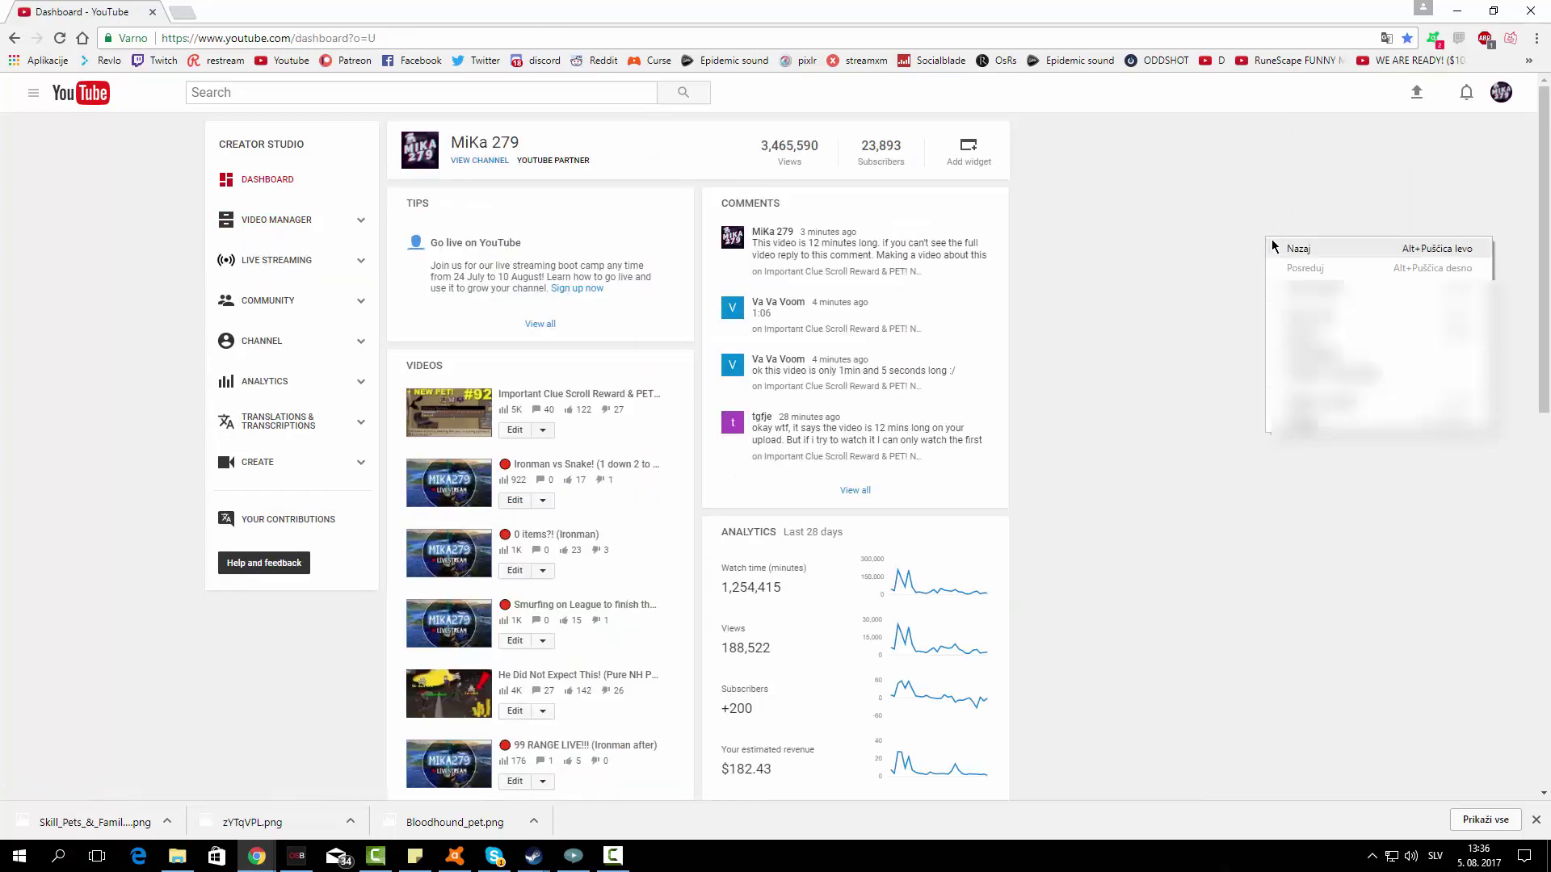
click(1171, 457)
scroll(1005, 380, down, 3)
scroll(1004, 378, down, 4)
scroll(1007, 375, up, 3)
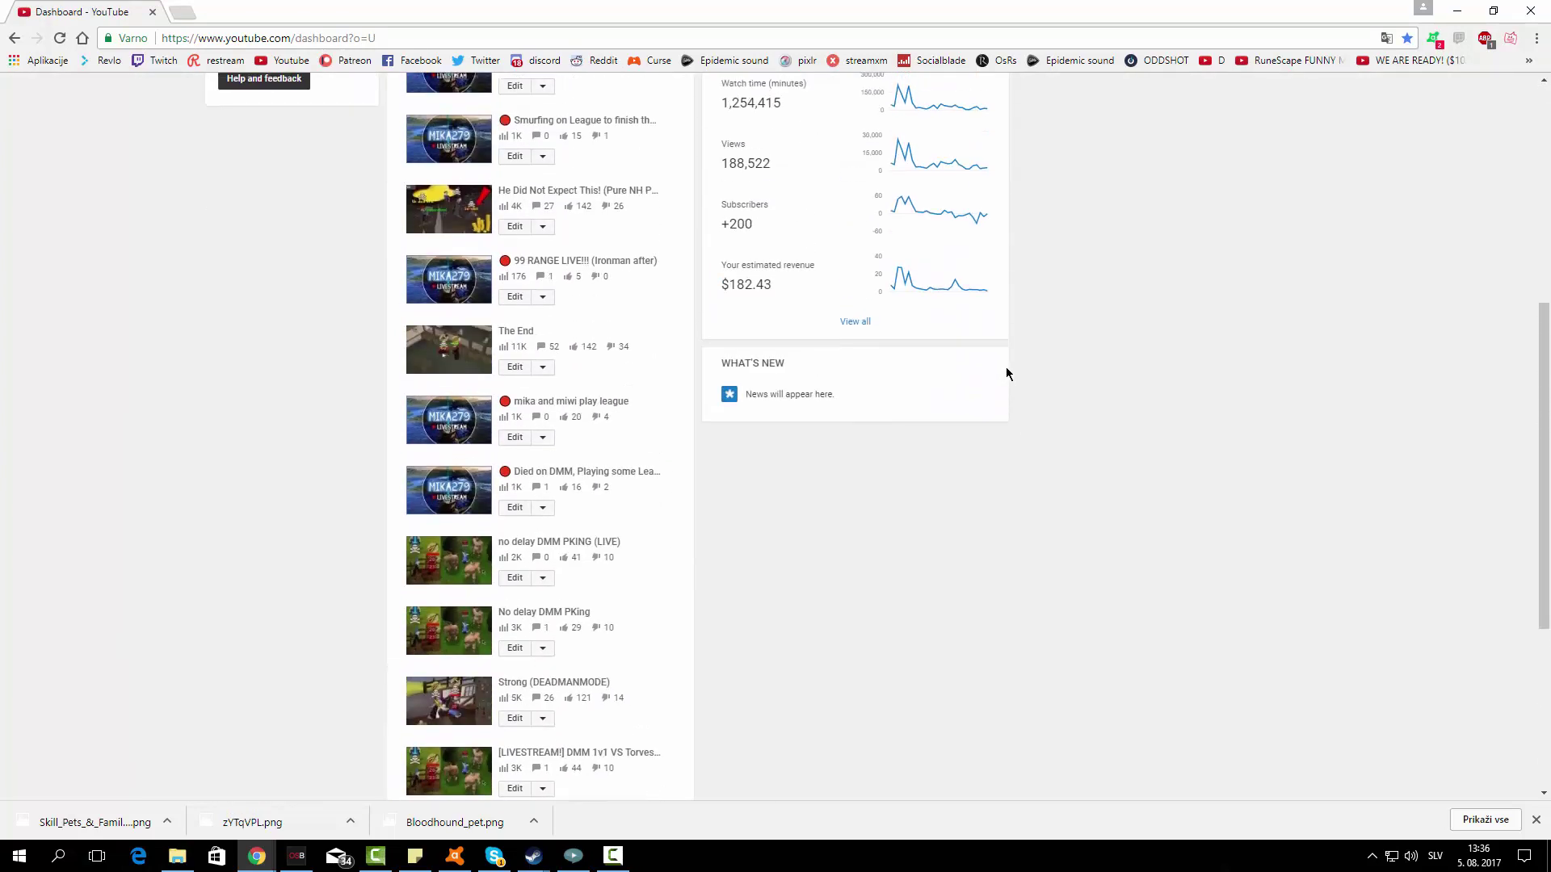
scroll(1043, 376, up, 4)
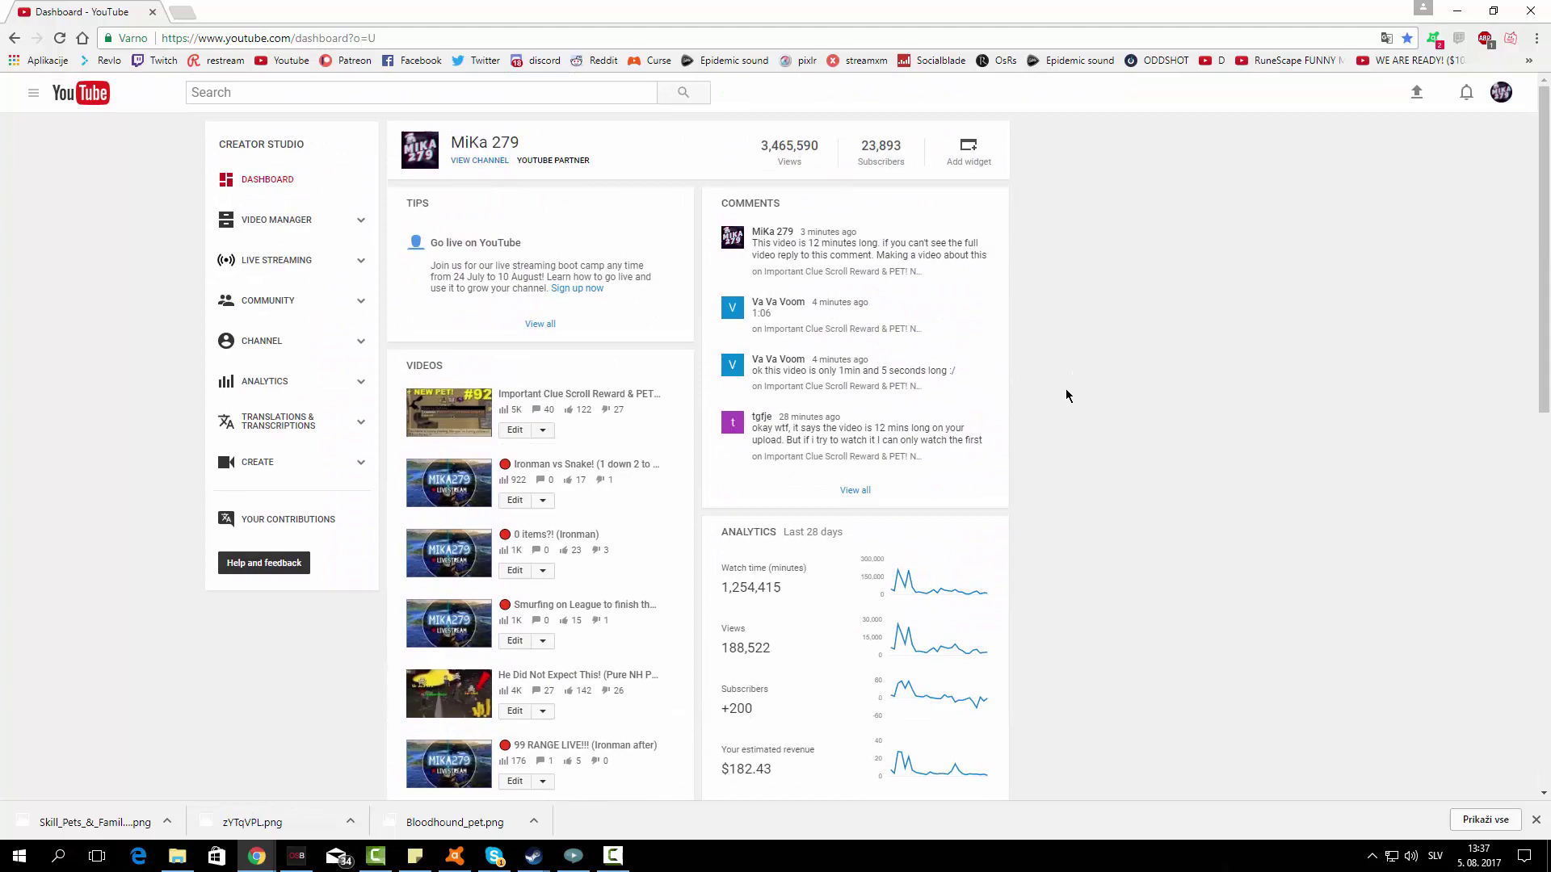
right_click(1072, 389)
click(1096, 277)
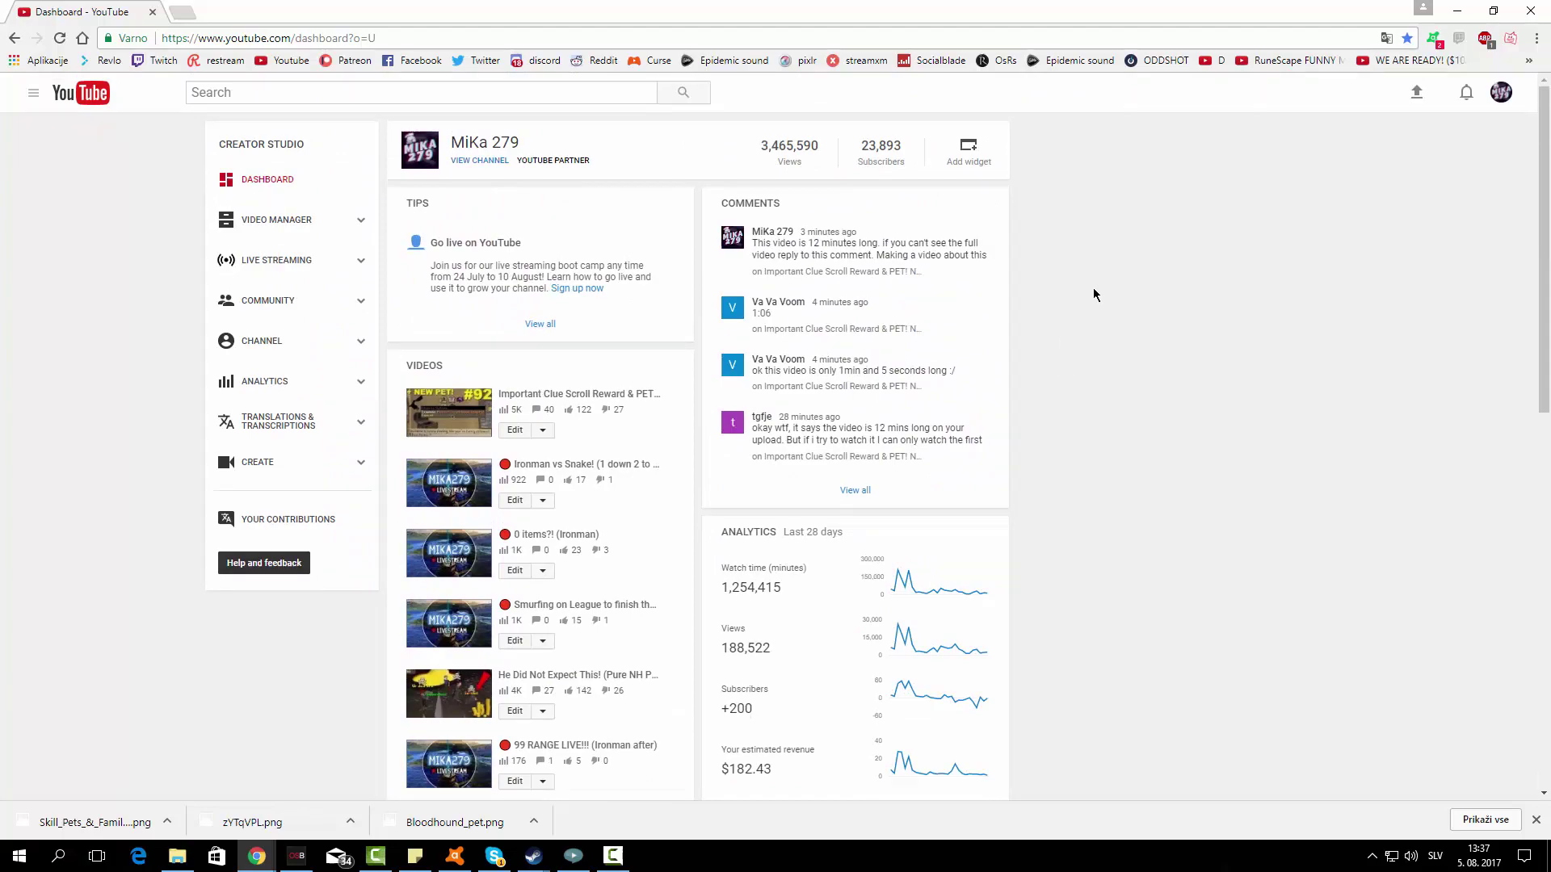